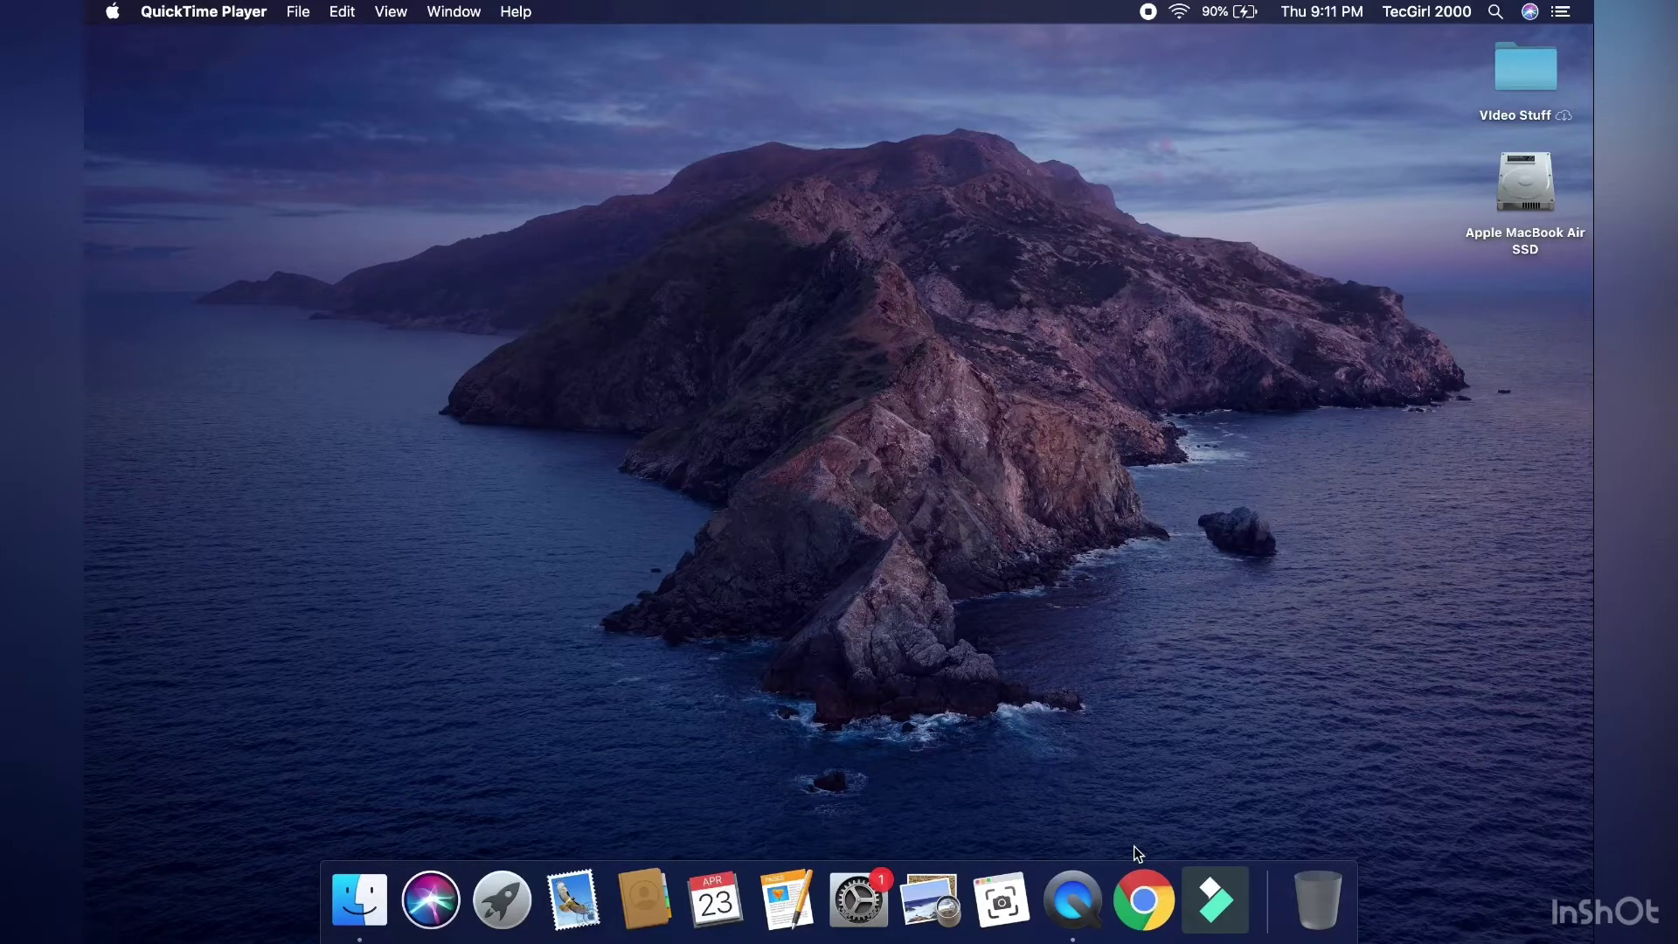
- Launch Chrome and open Google Classroom from the New Tab page shortcut
left_click(1143, 896)
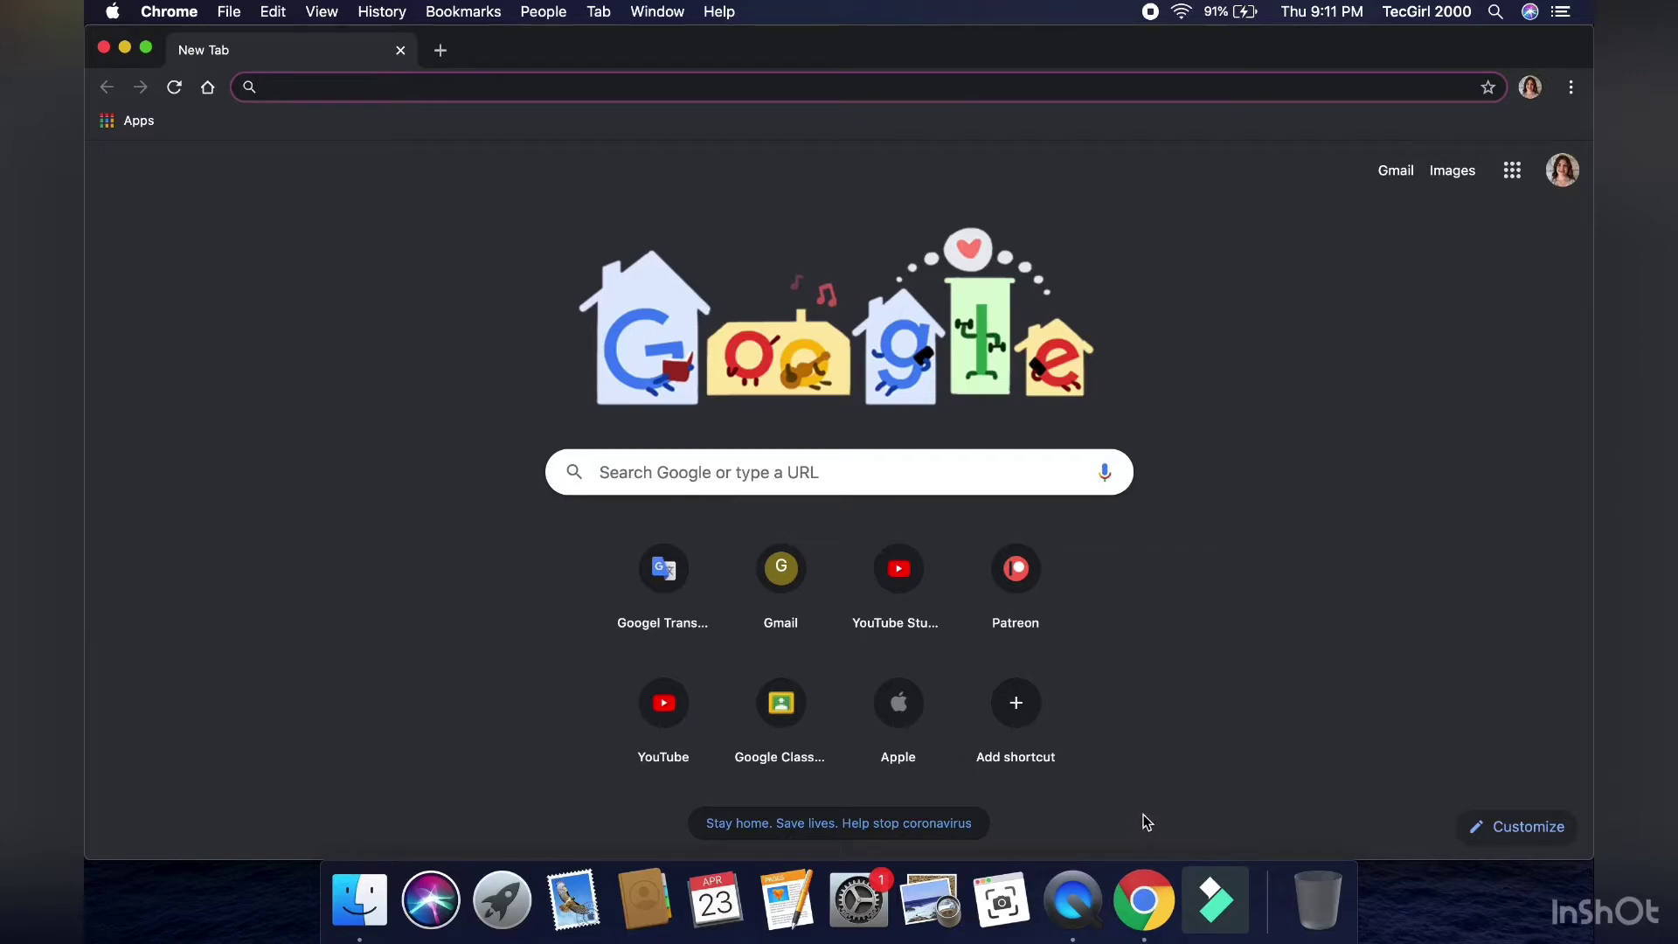
left_click(780, 719)
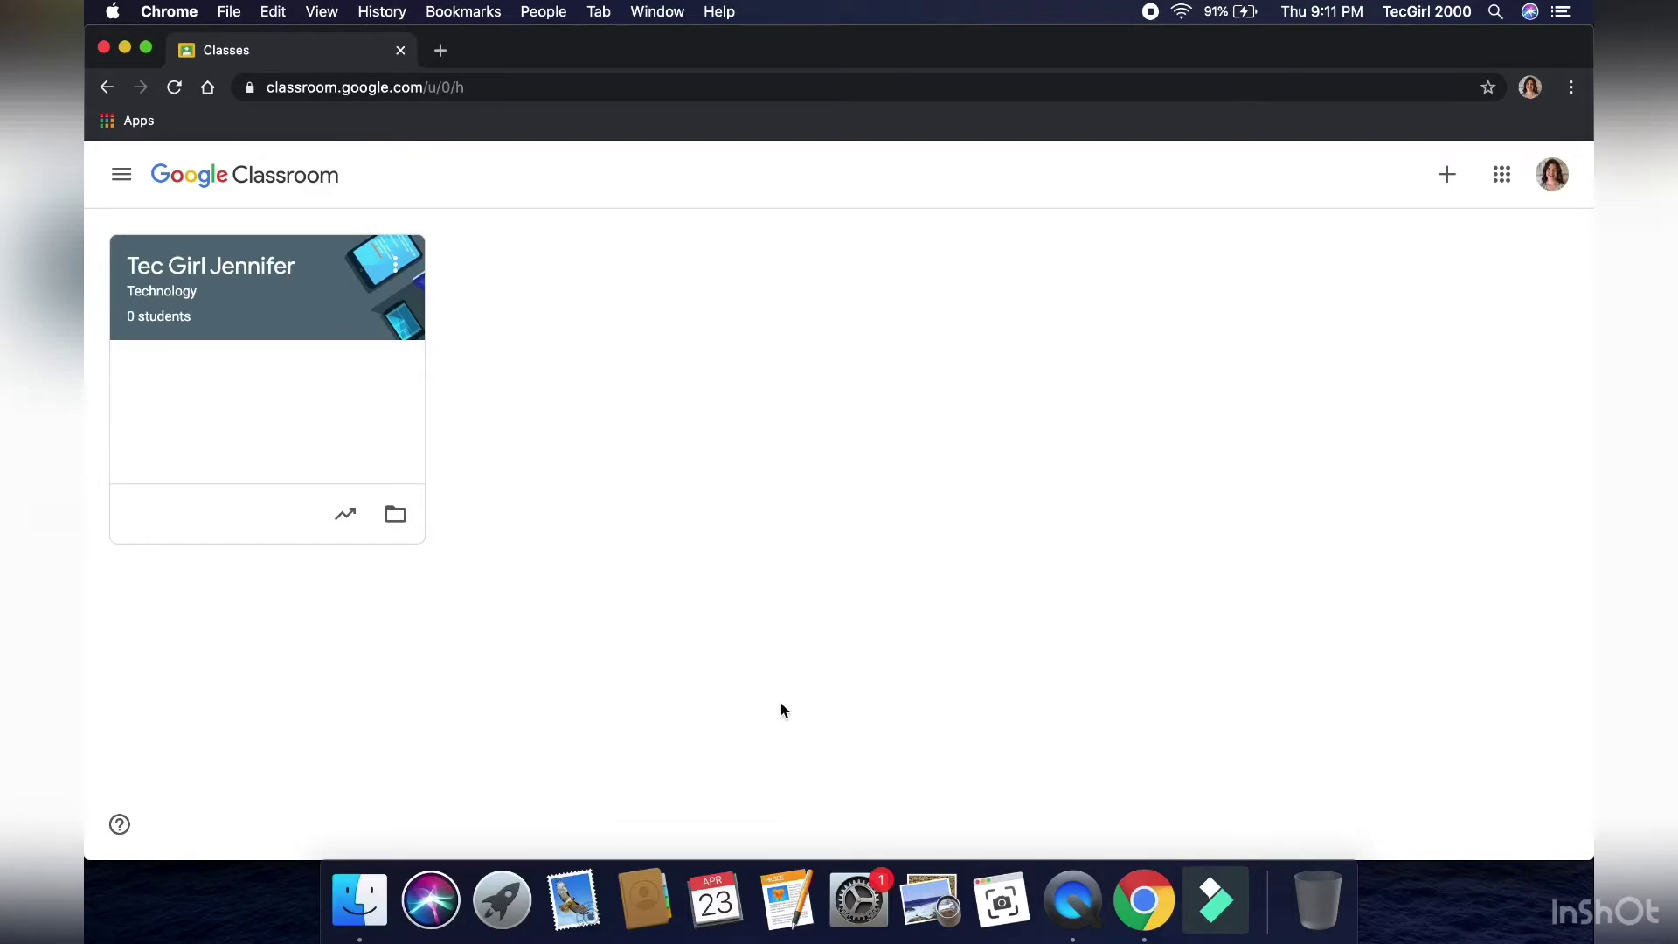
- In the Technology class, start an announcement 'Here you can share comments with your class', fixing 'coments'
left_click(181, 270)
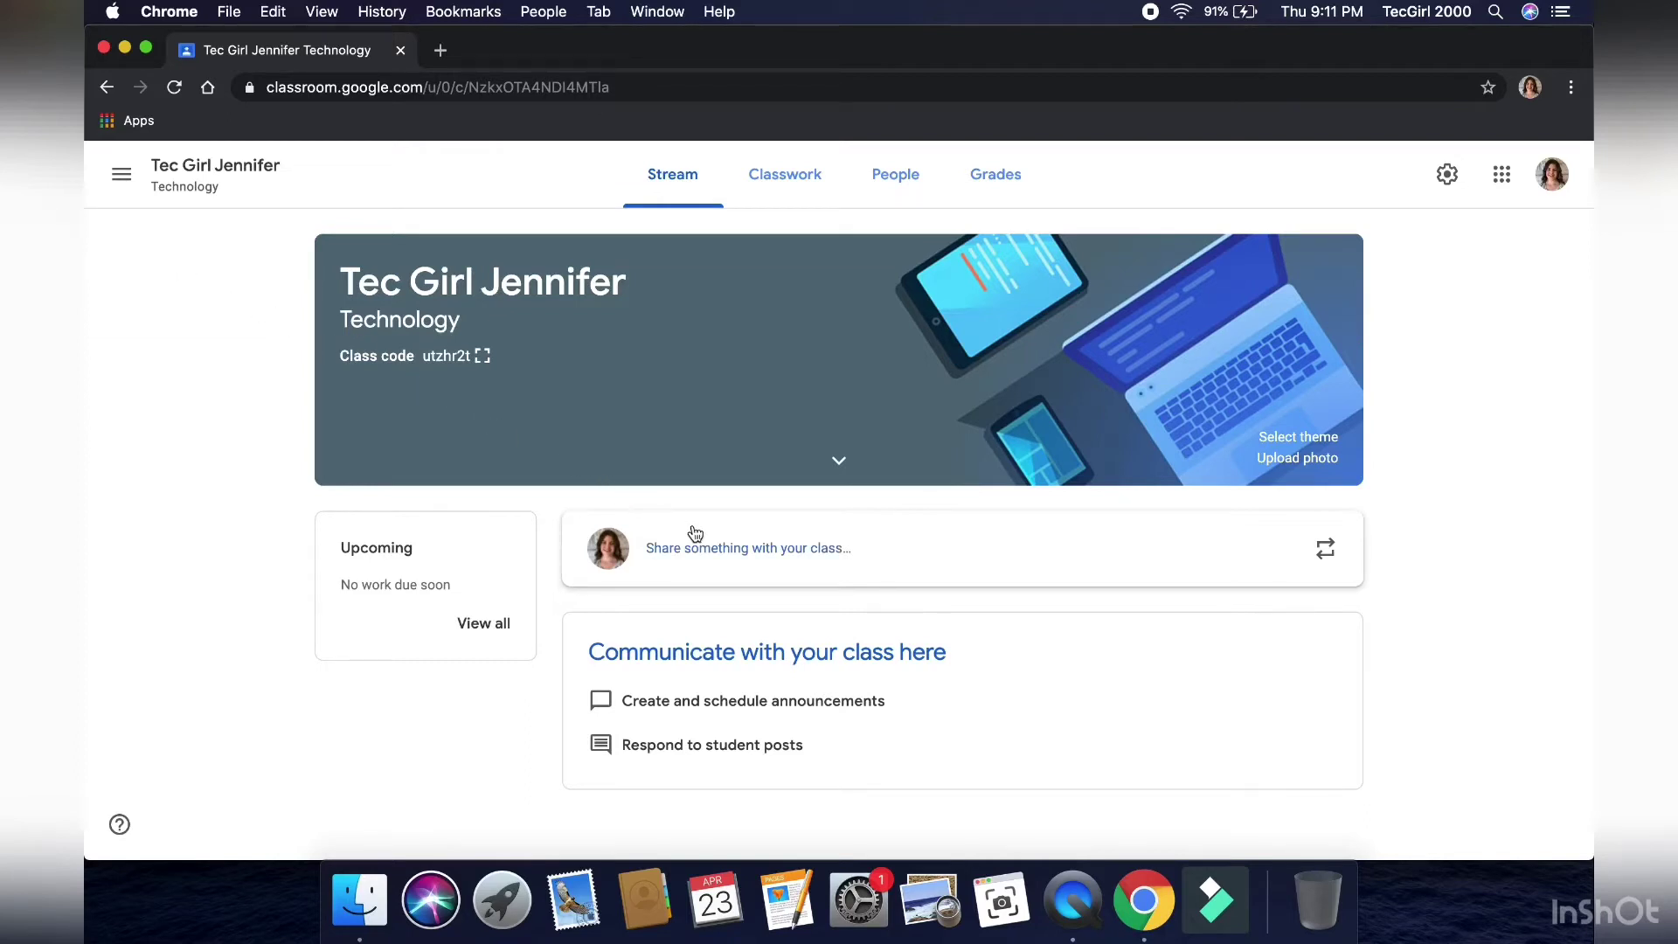
left_click(715, 547)
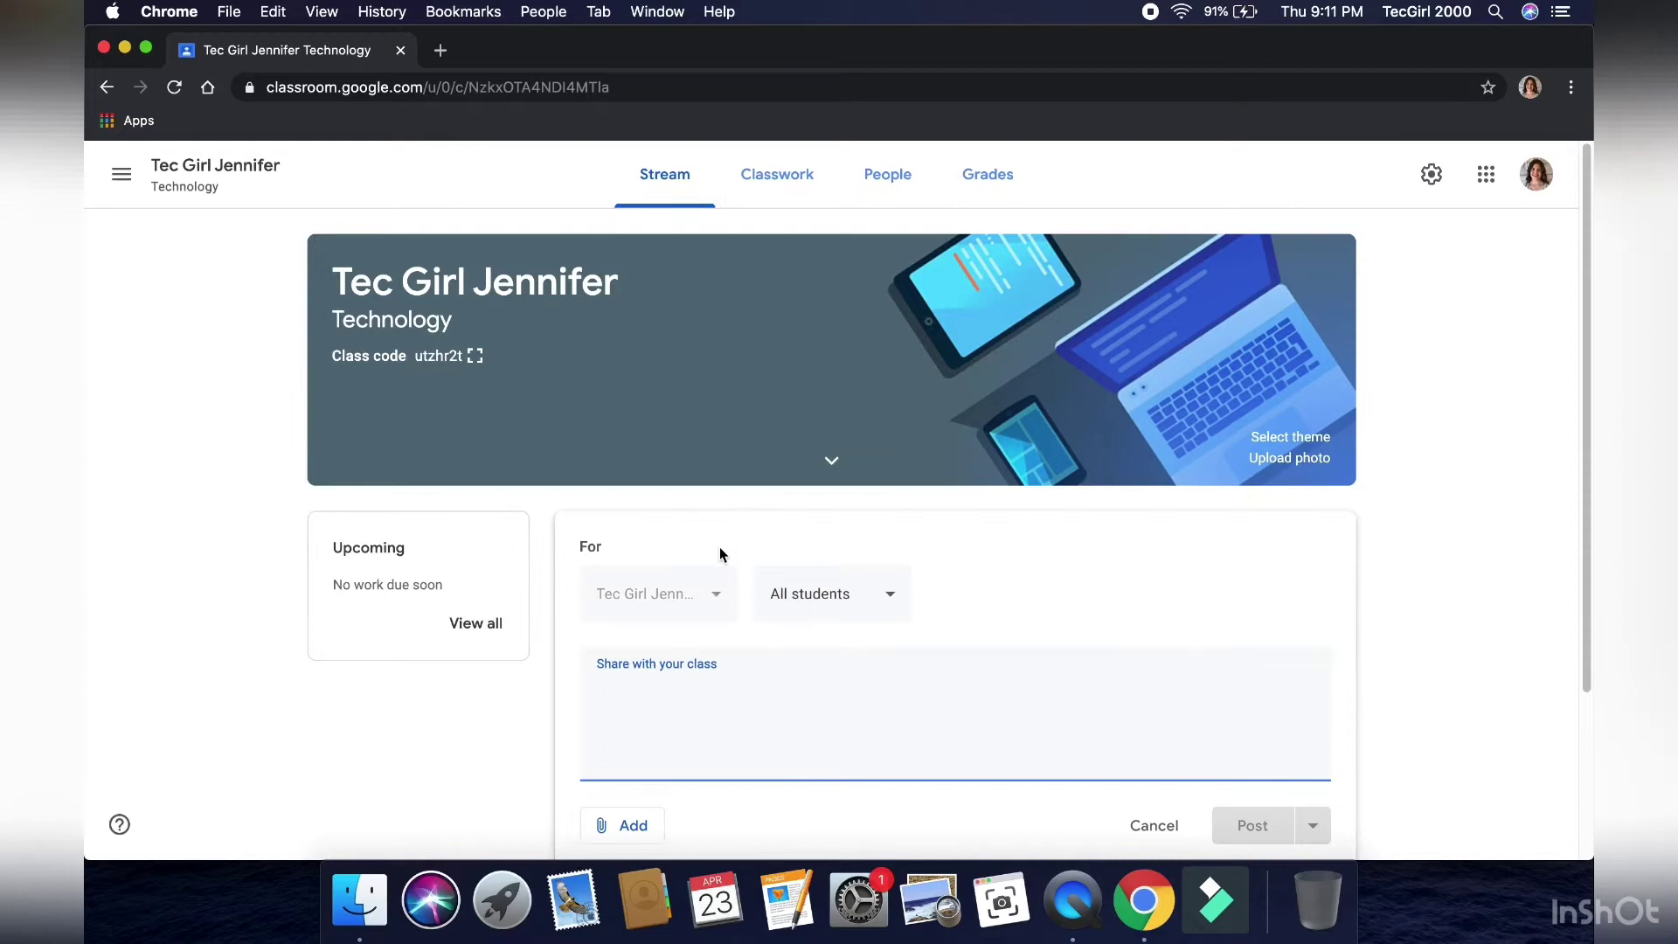
type("Here ")
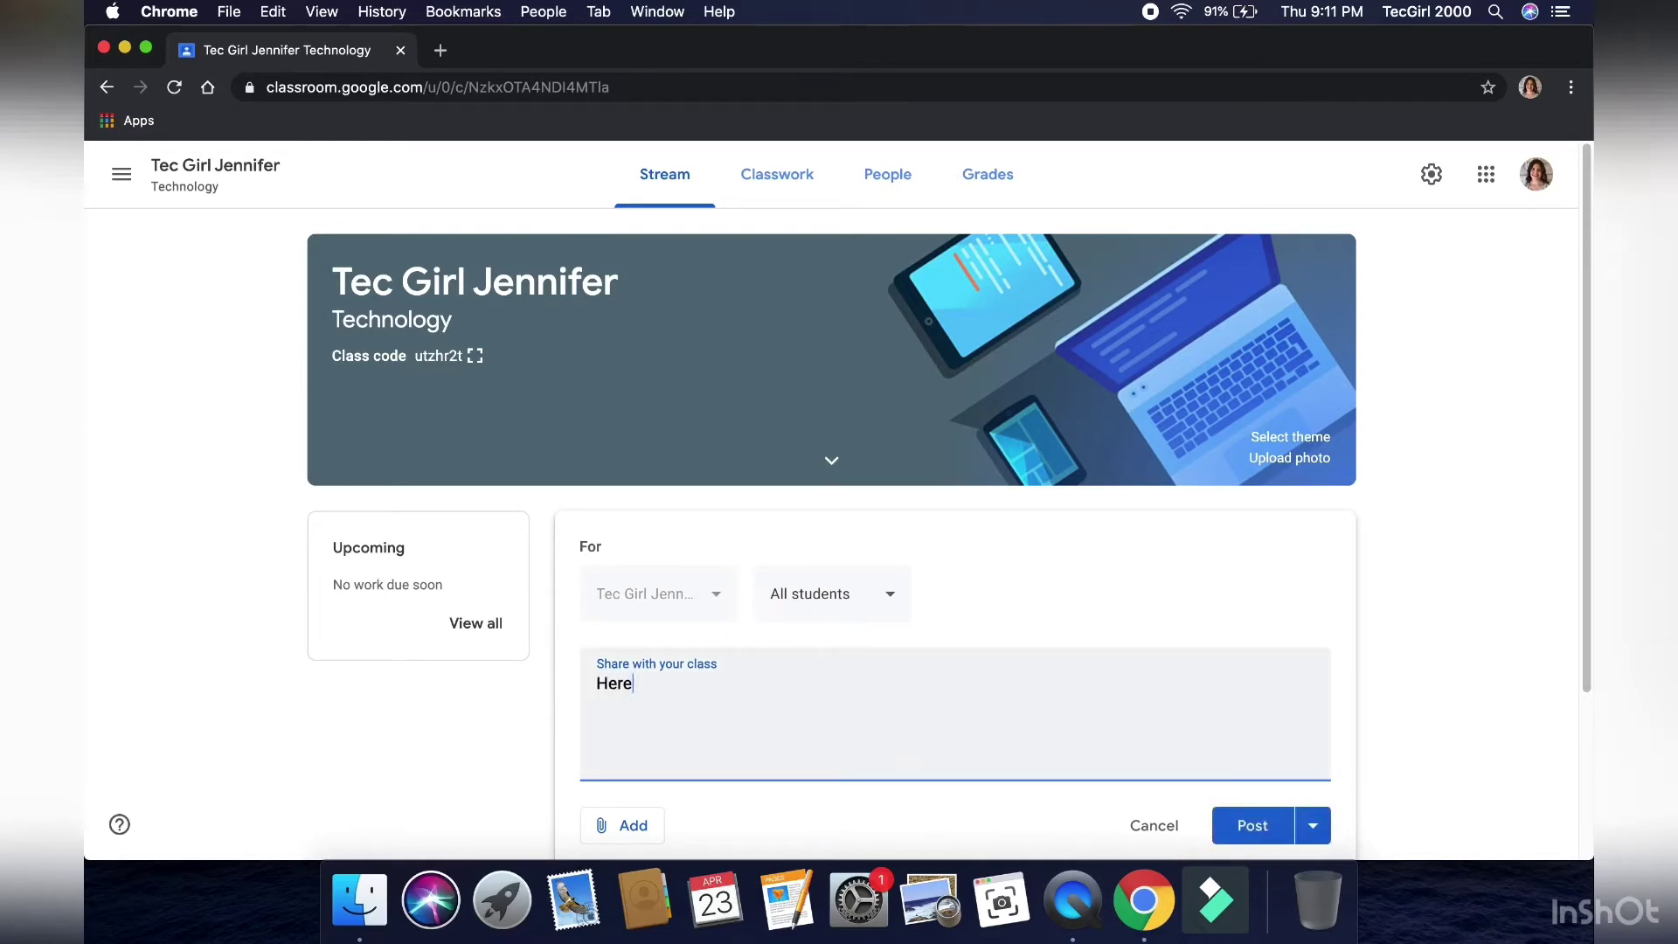
type(", you can share coments with")
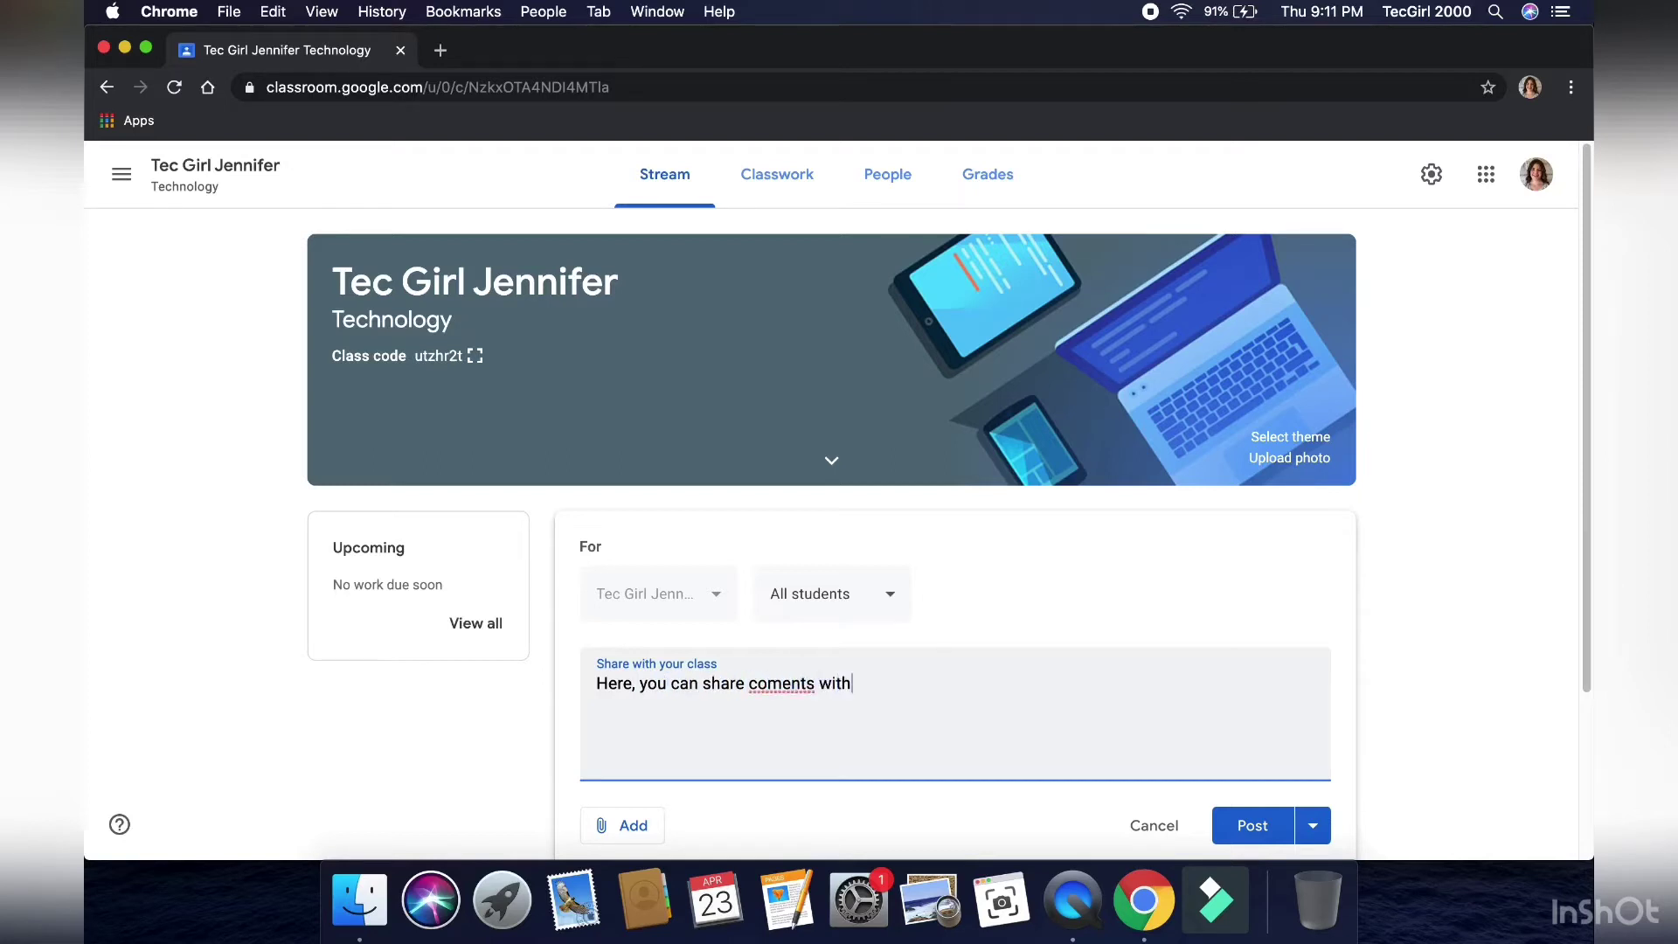
type(" your class")
right_click(781, 687)
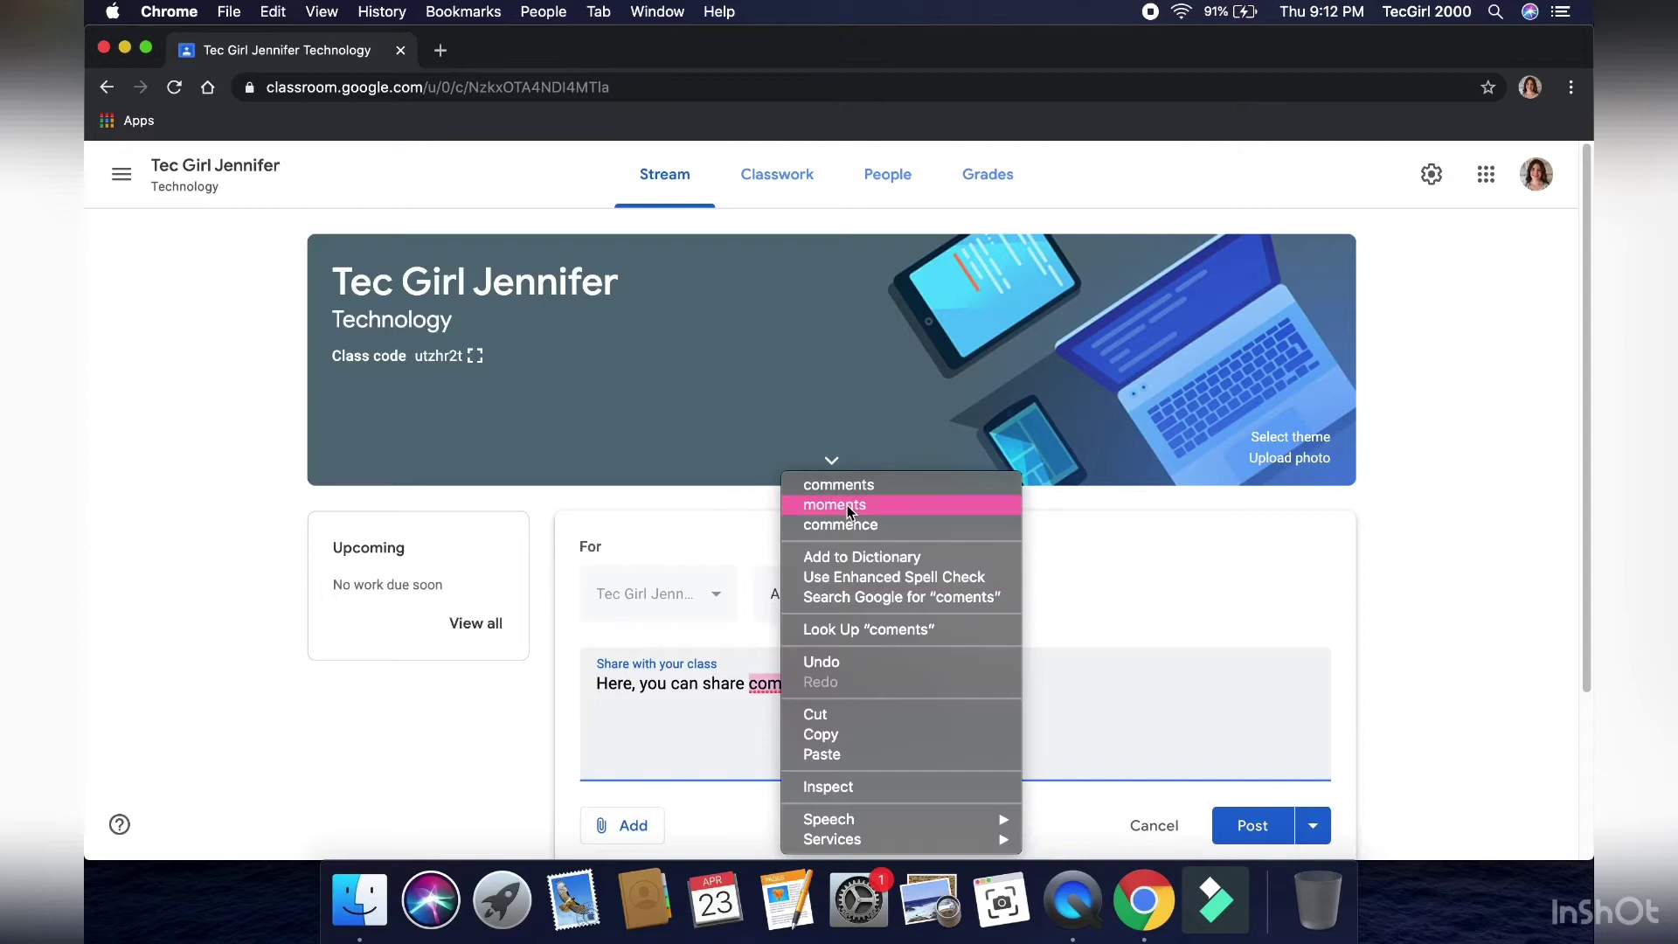
left_click(868, 484)
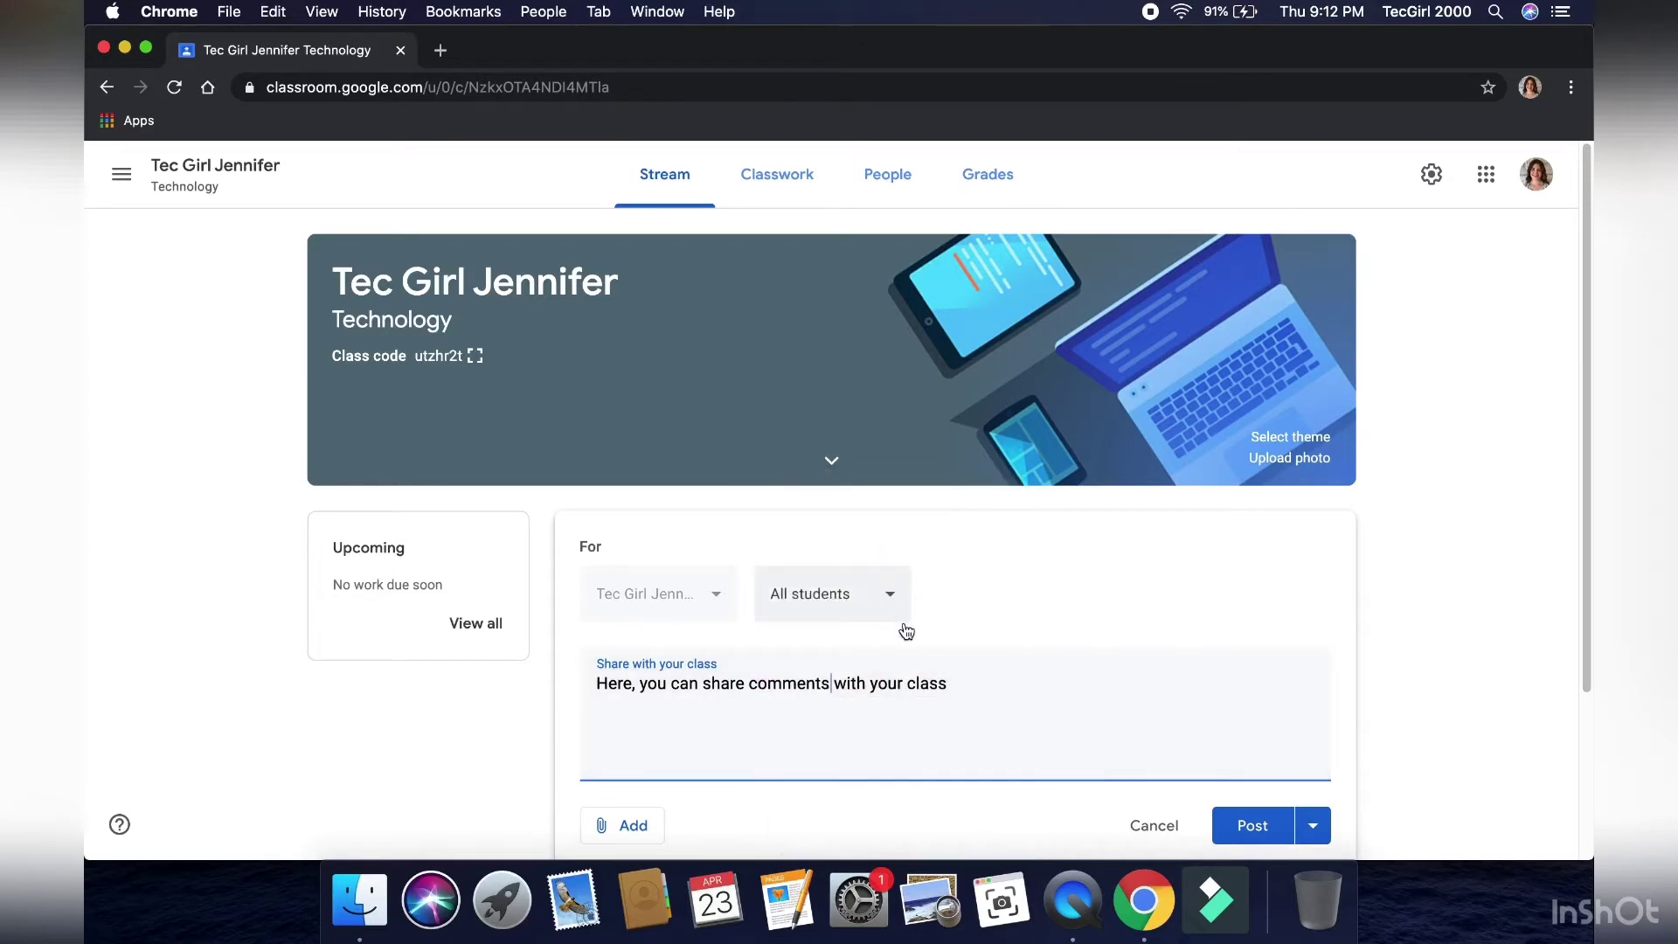
- Continue the announcement with 'and attach files, links and YouTube videos!', correcting 'attatch'
left_click(947, 683)
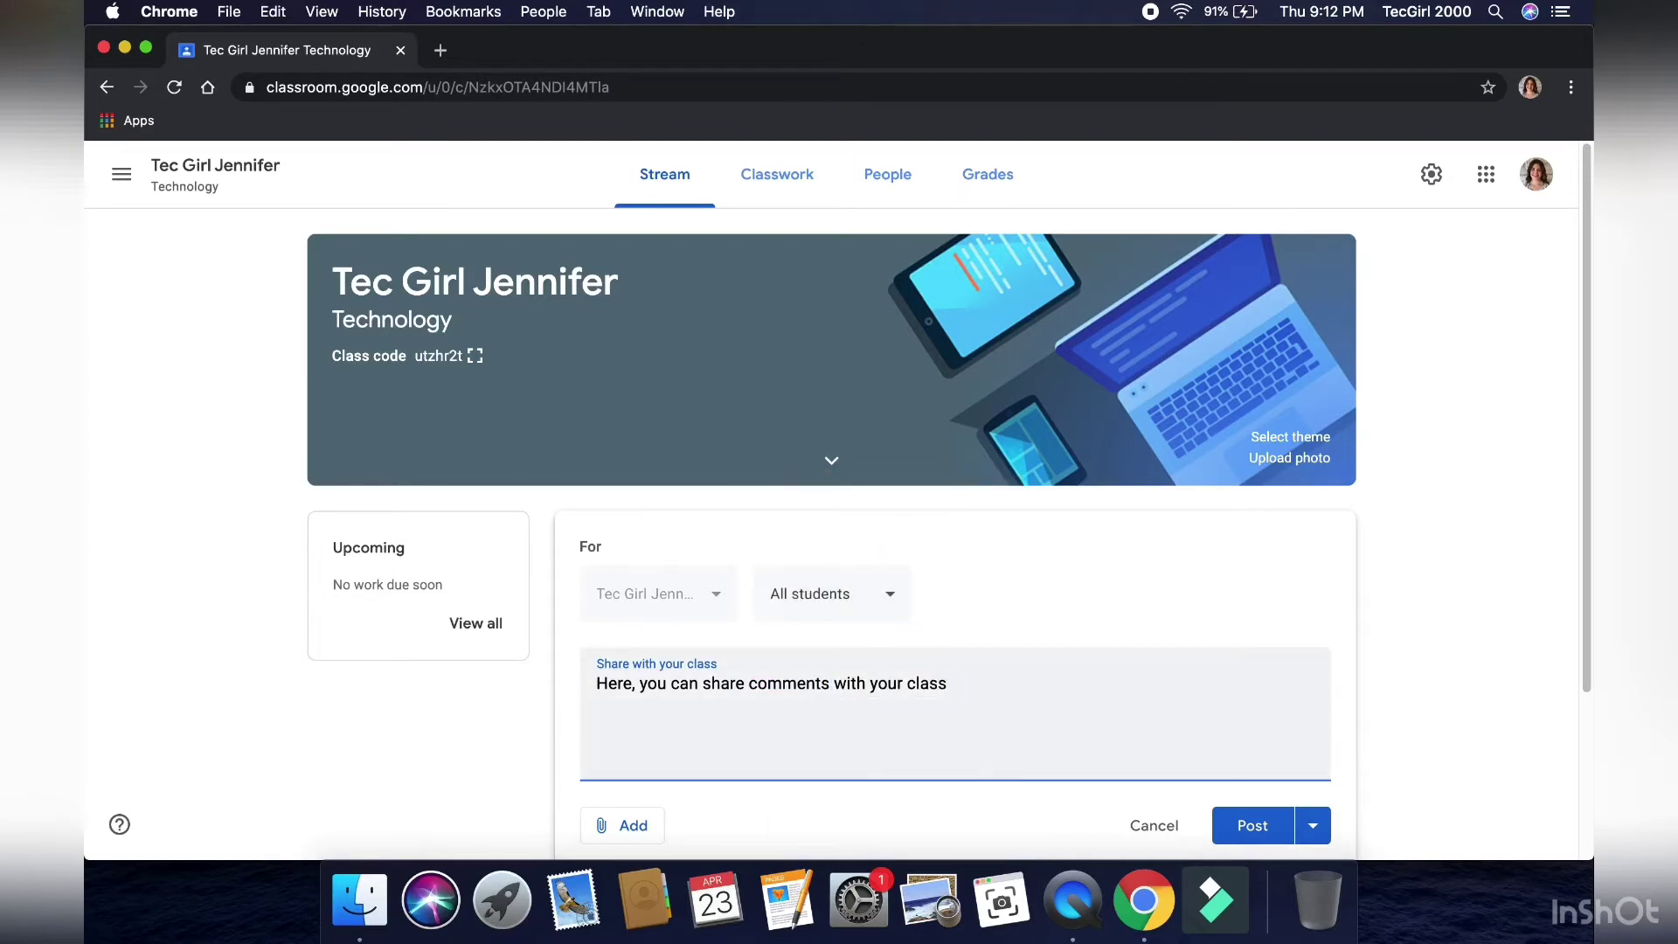
type("and attatch f")
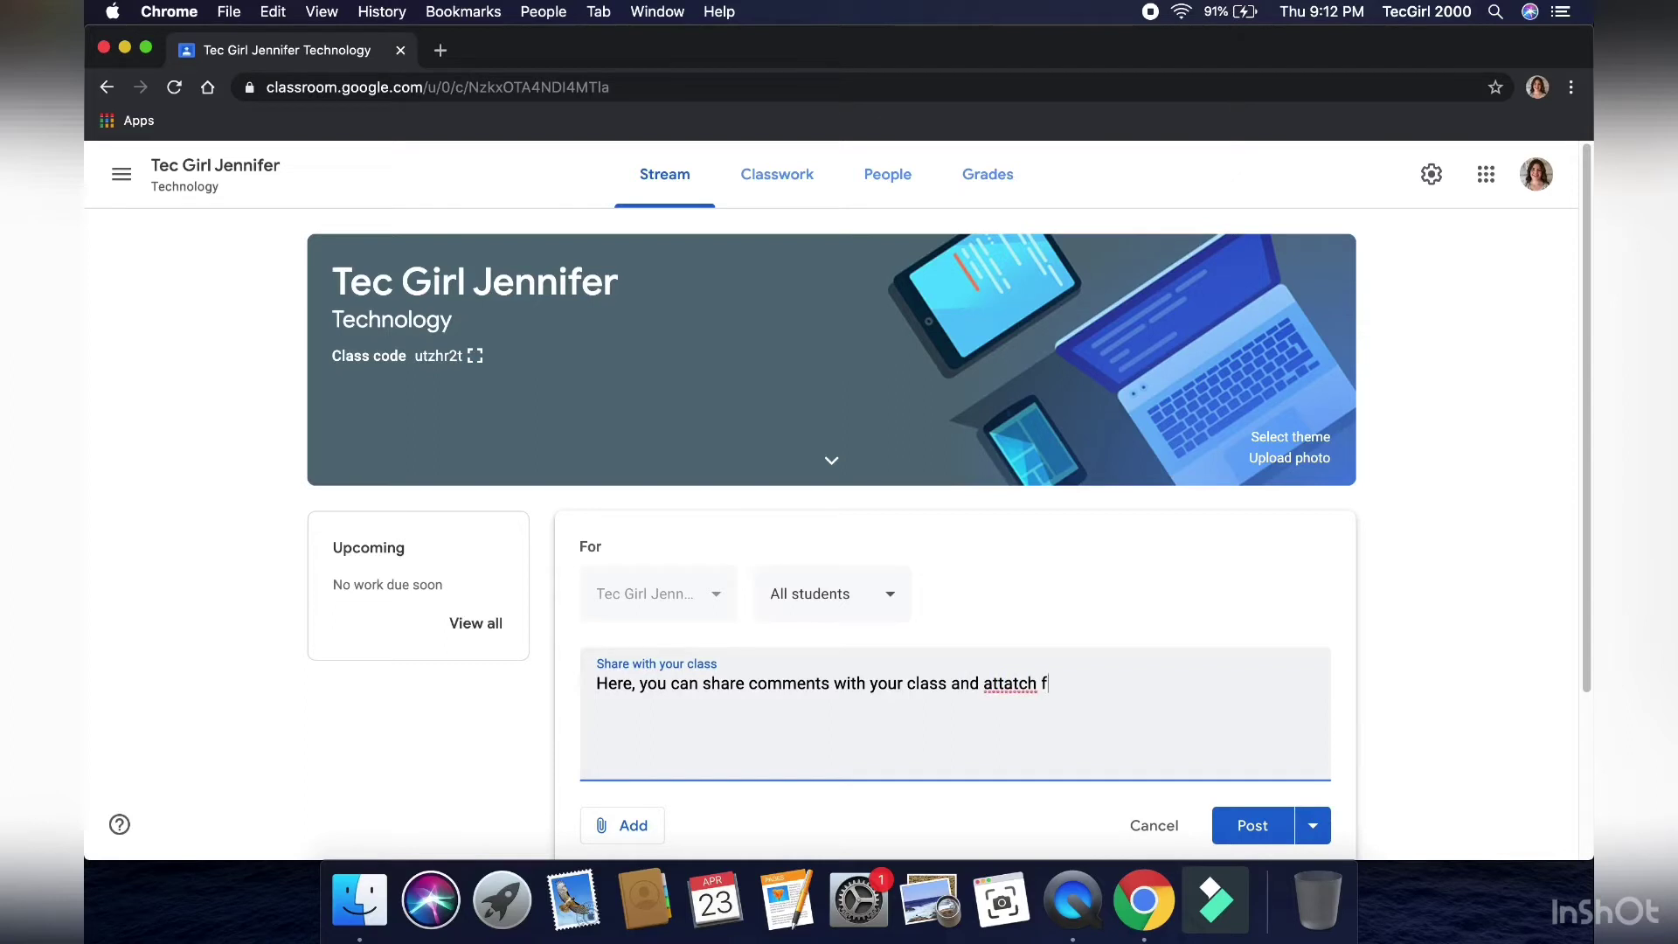
right_click(1012, 689)
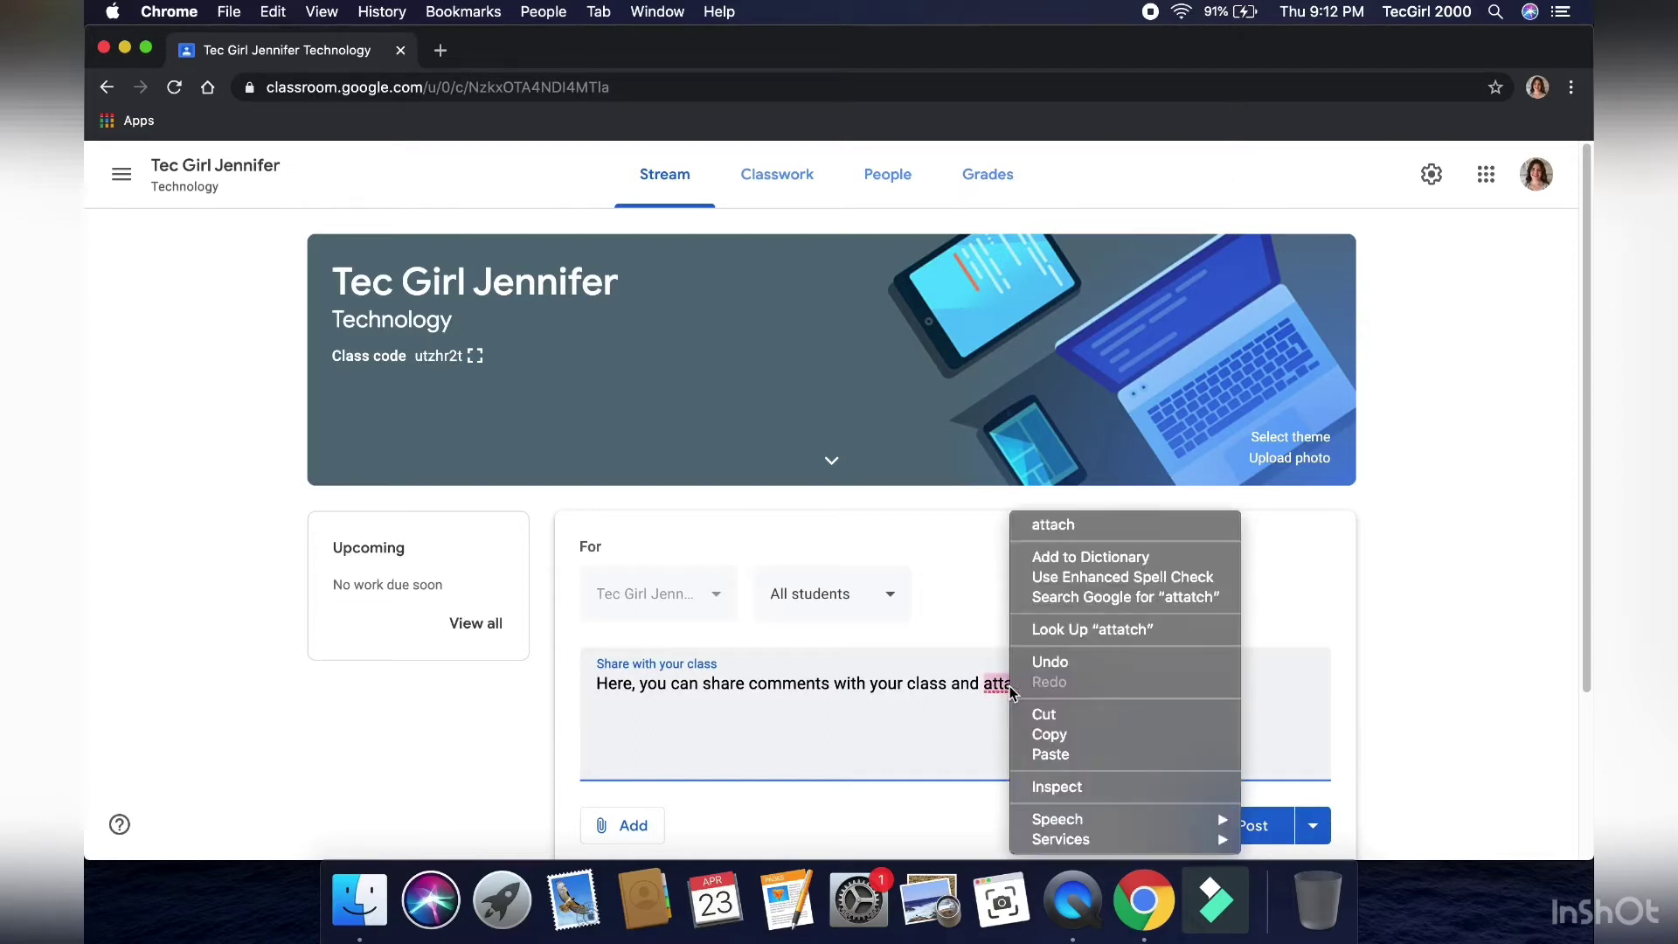
left_click(1104, 526)
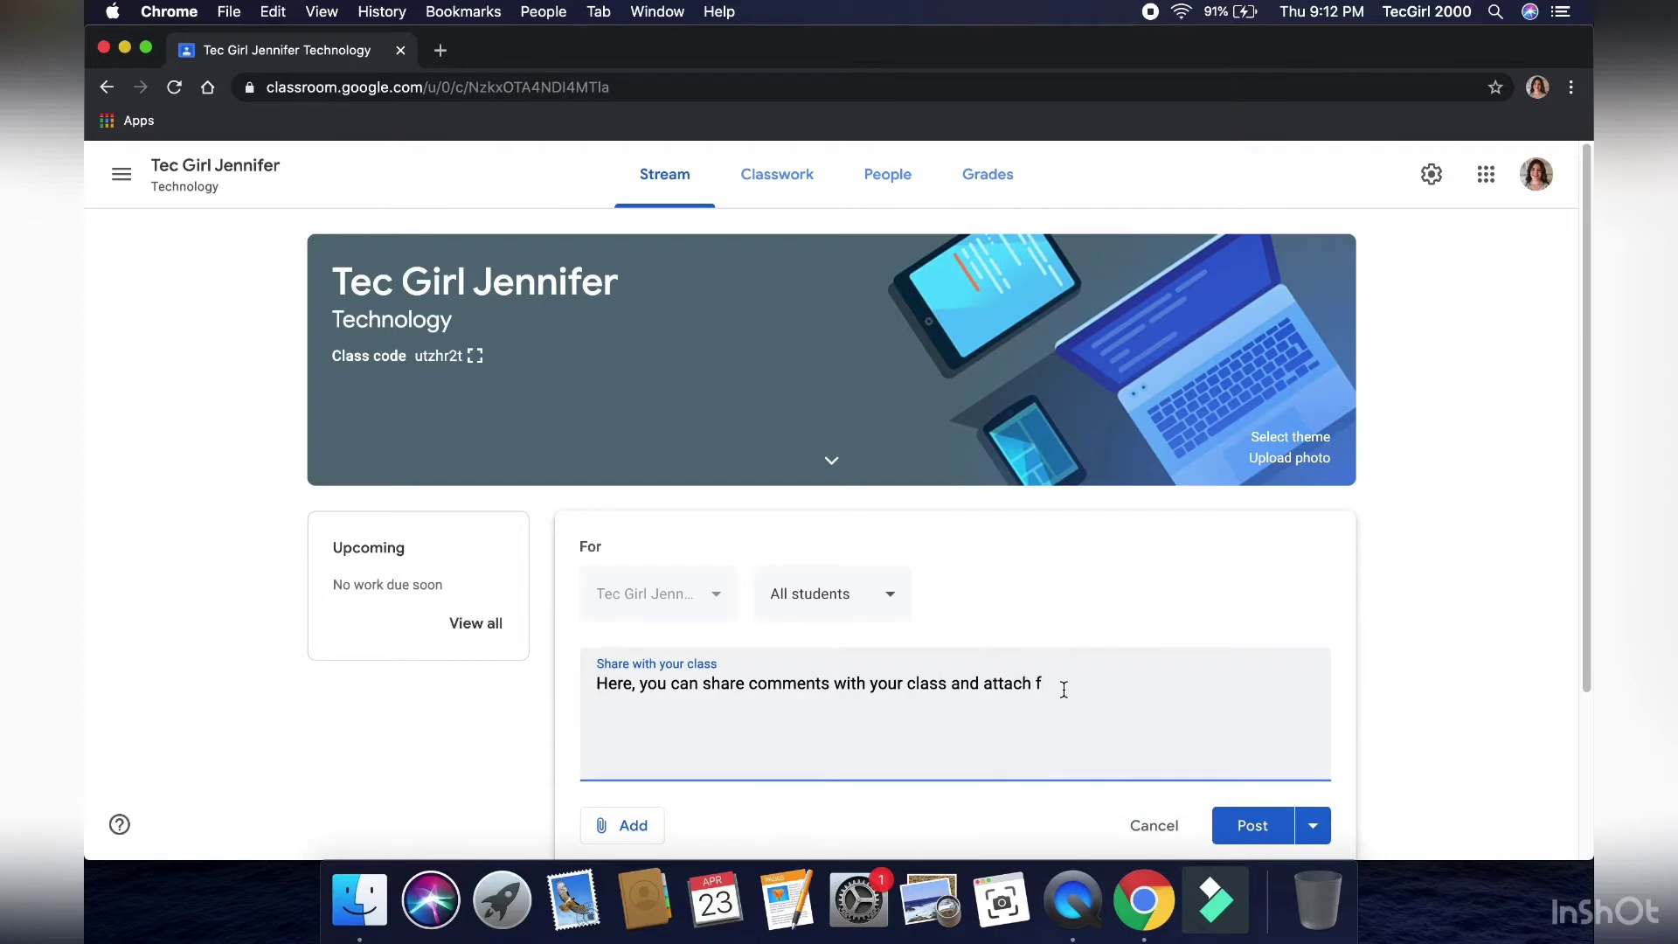
type("iles")
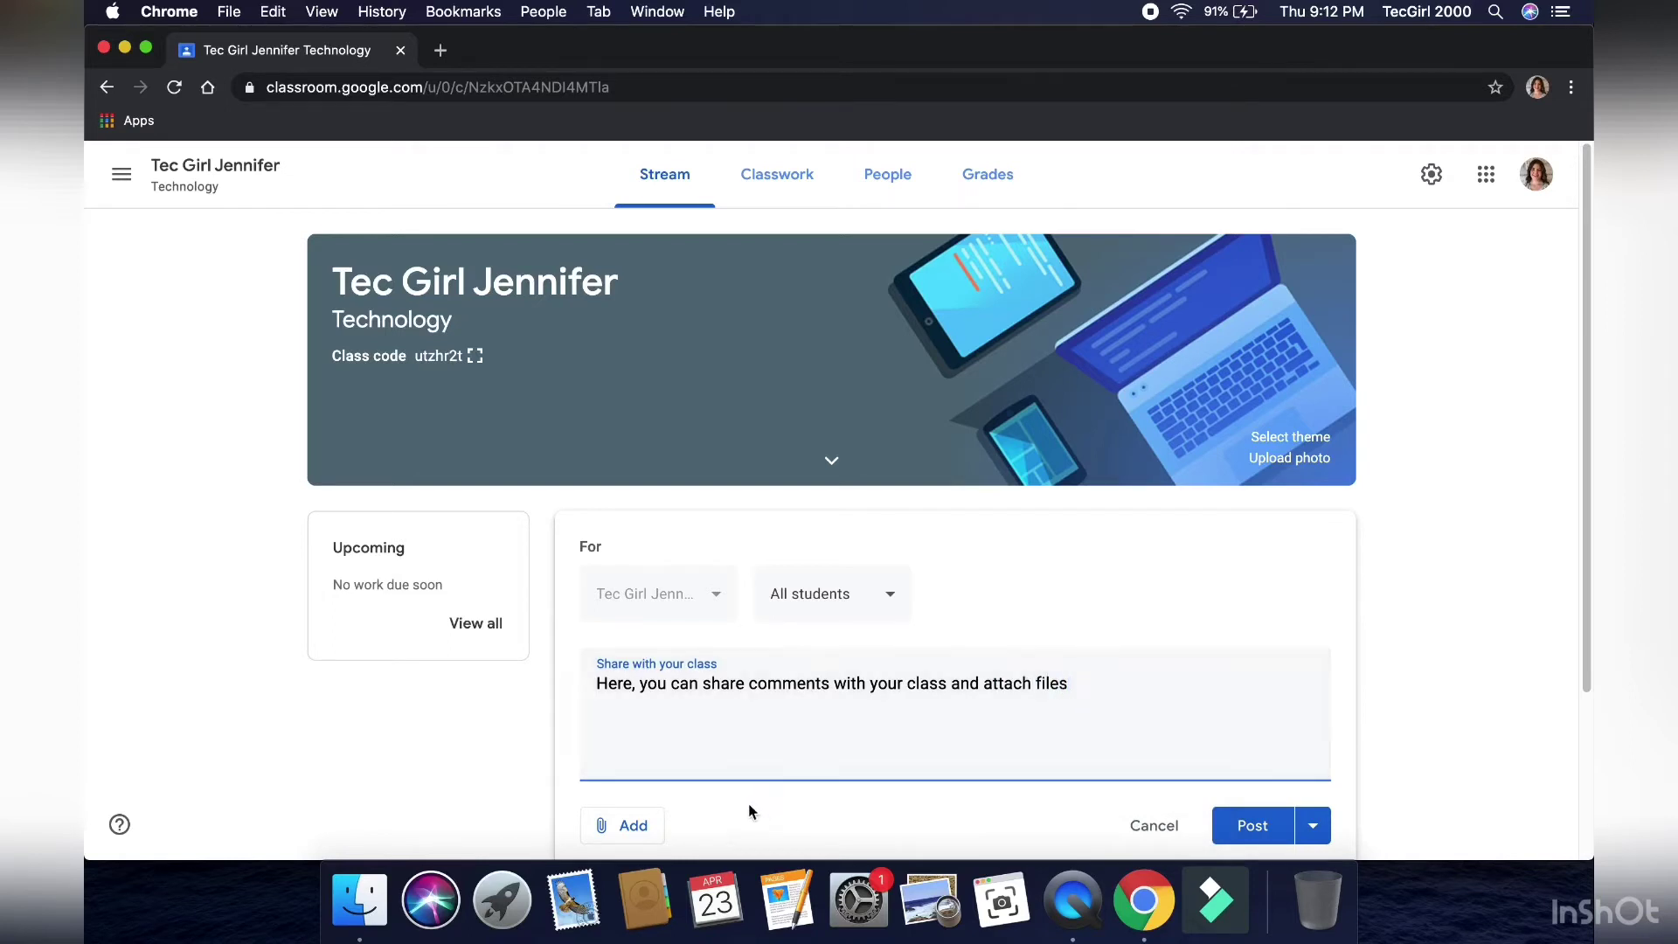
type(", links")
left_click(617, 826)
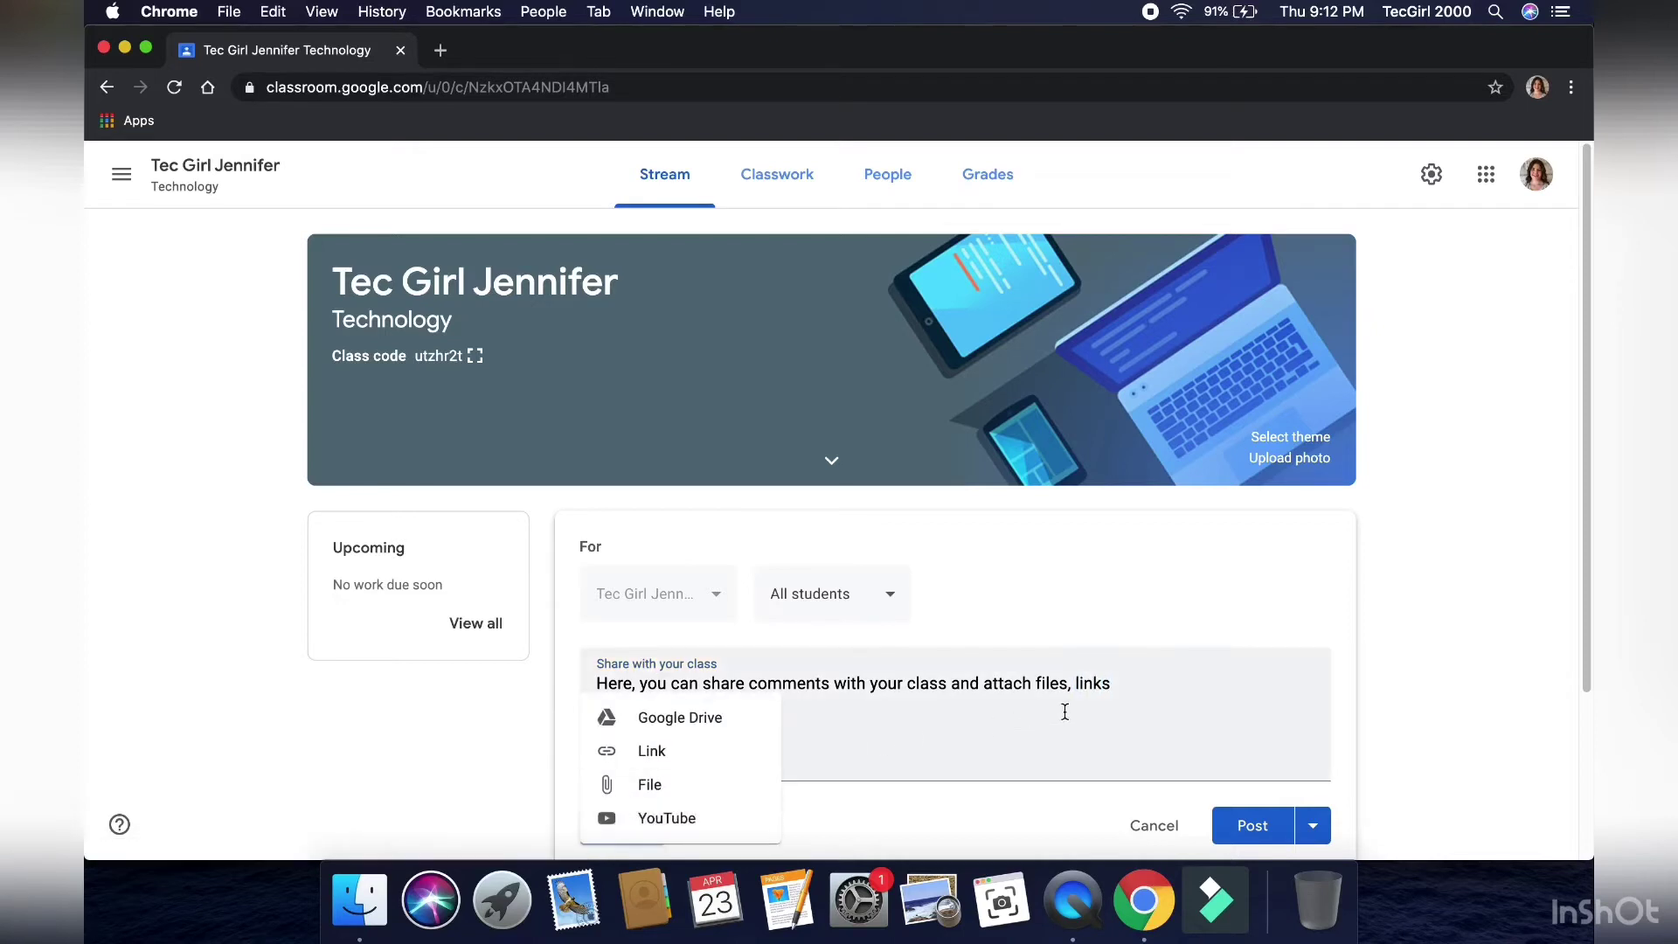
left_click(1125, 692)
left_click(1115, 687)
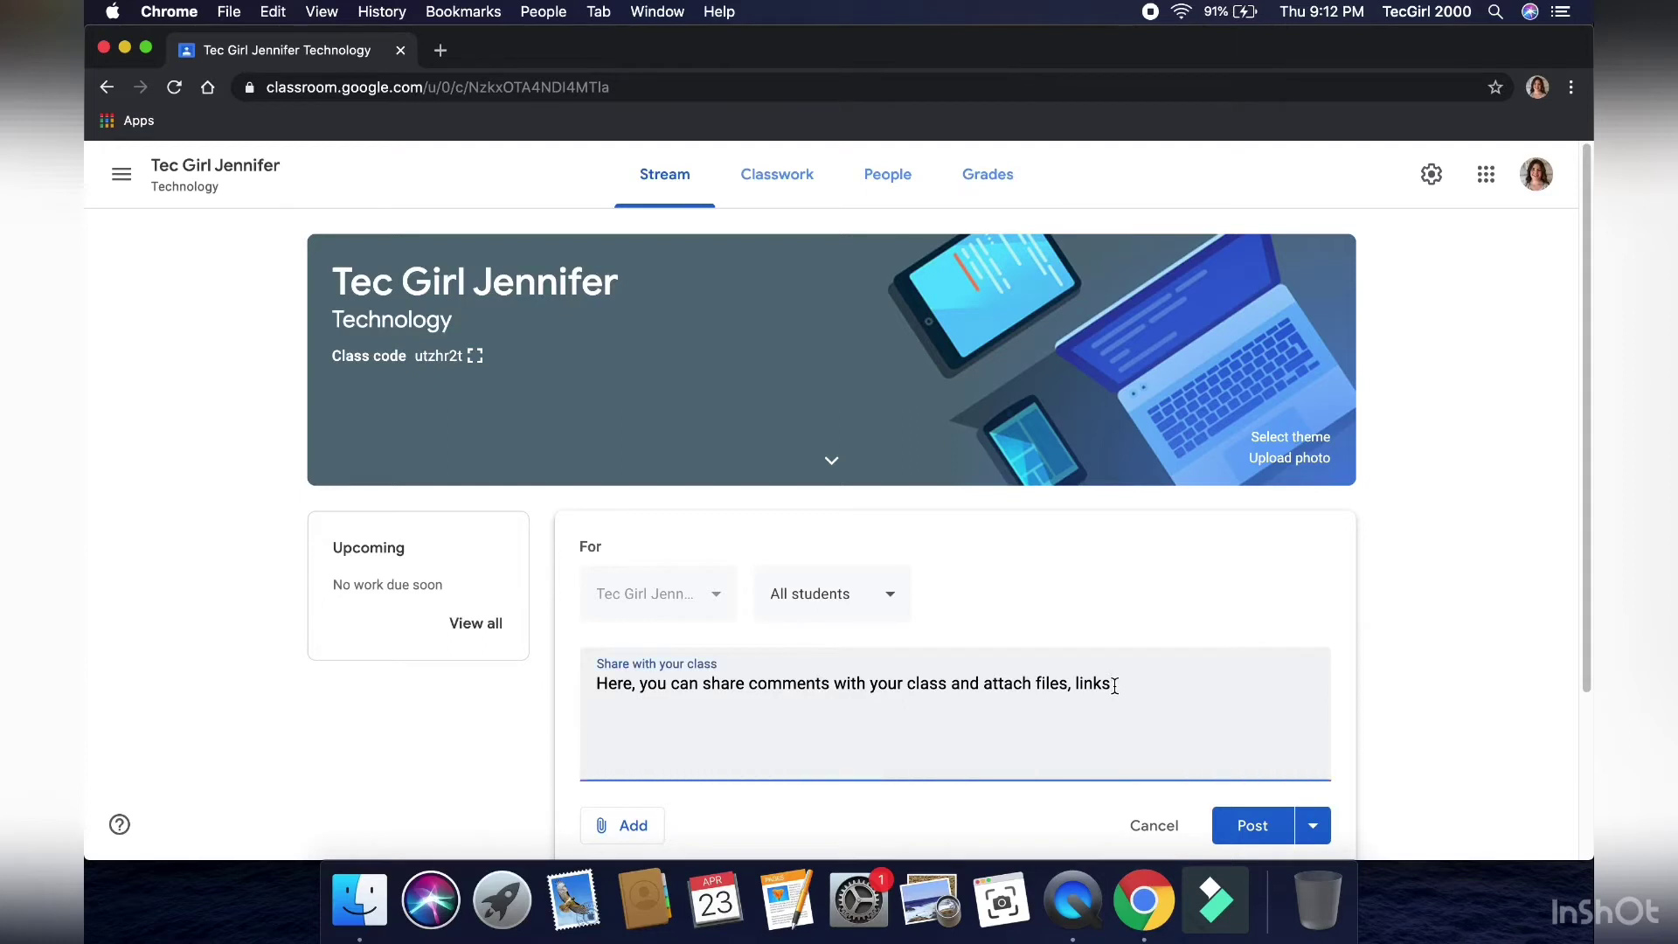
type("and YouTube videos!")
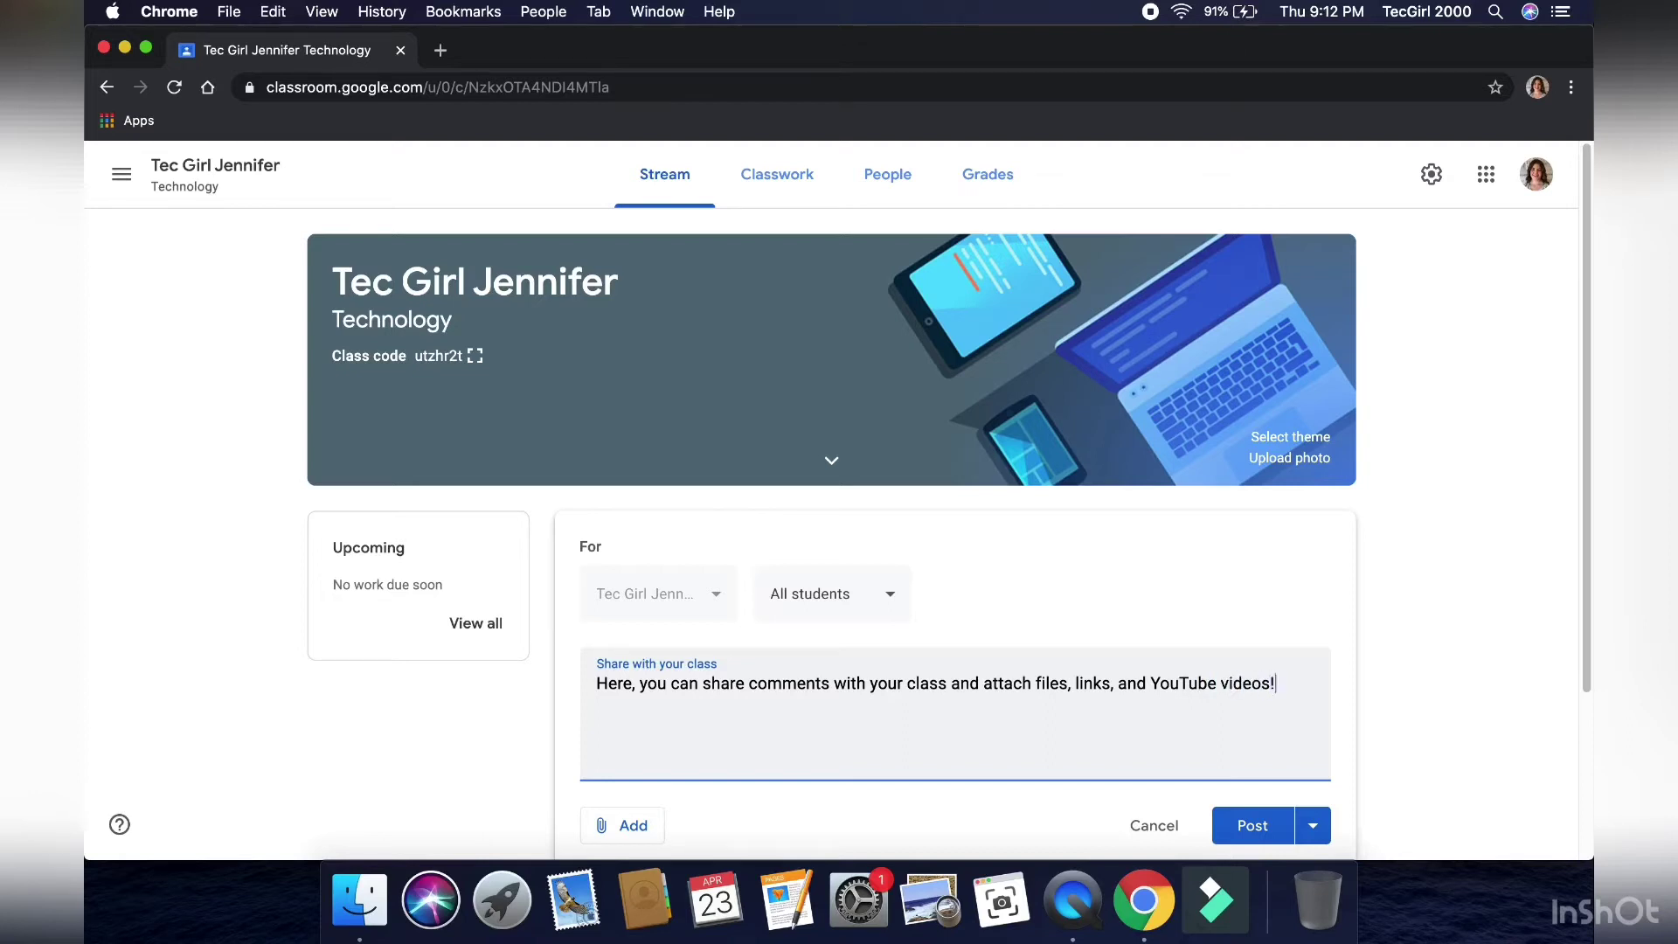
- Add '(Sorry about my spelling)' to the announcement and post it to all students
left_click(1112, 688)
type(", and YouTube videos! (Sorry about my spelling)")
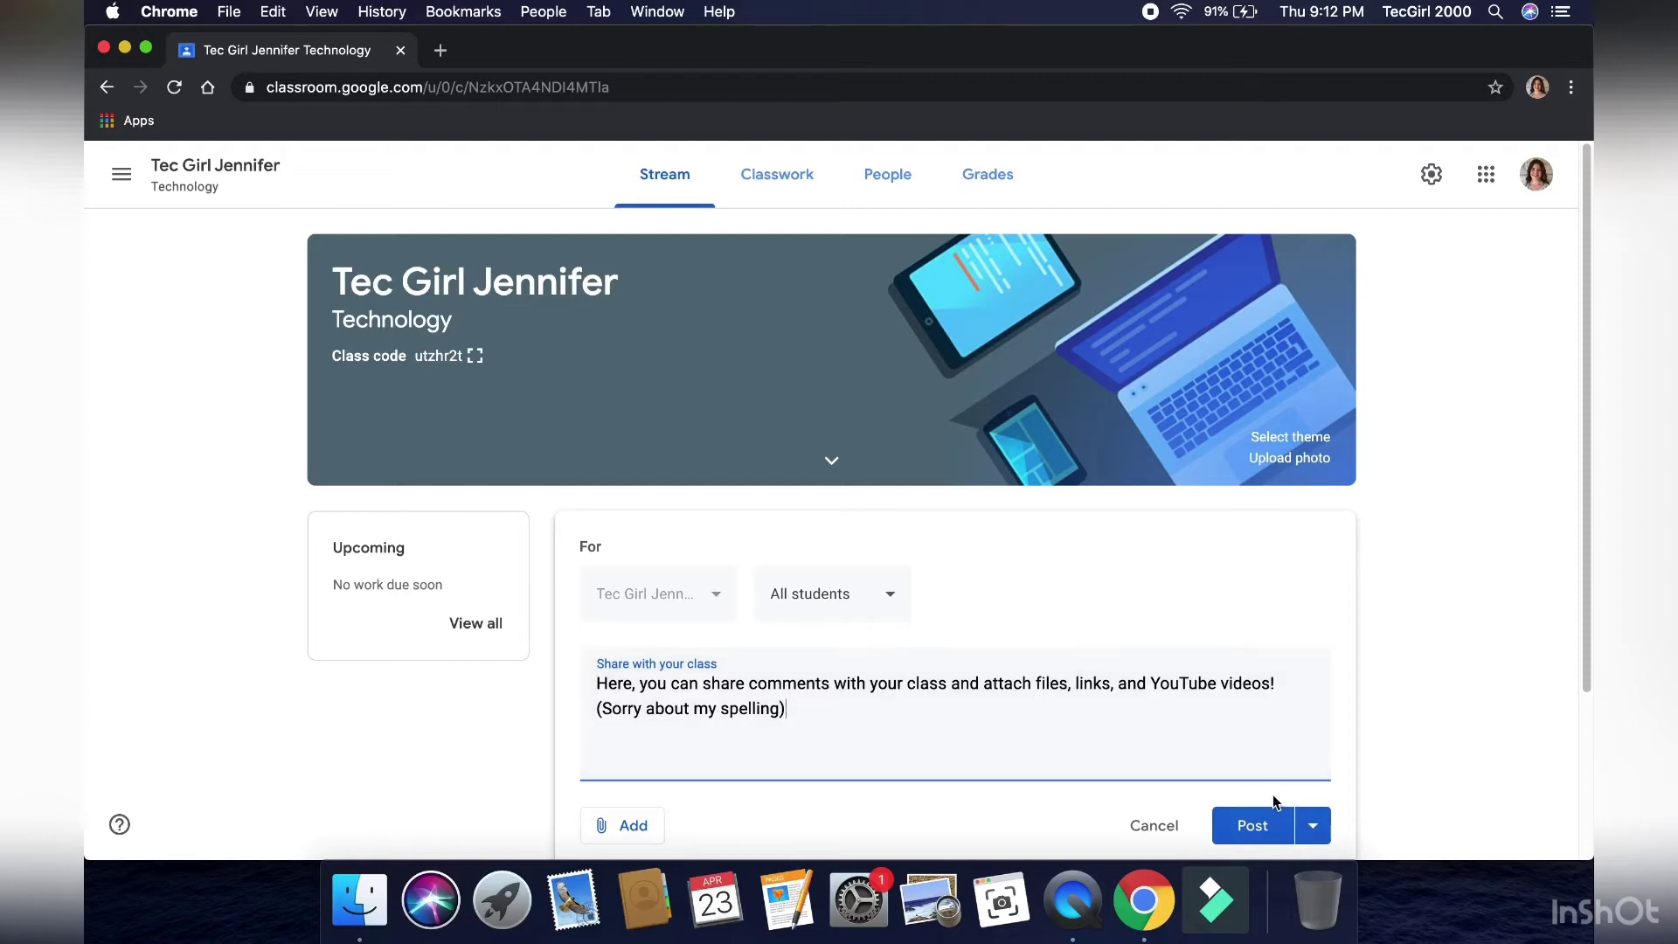
left_click(900, 603)
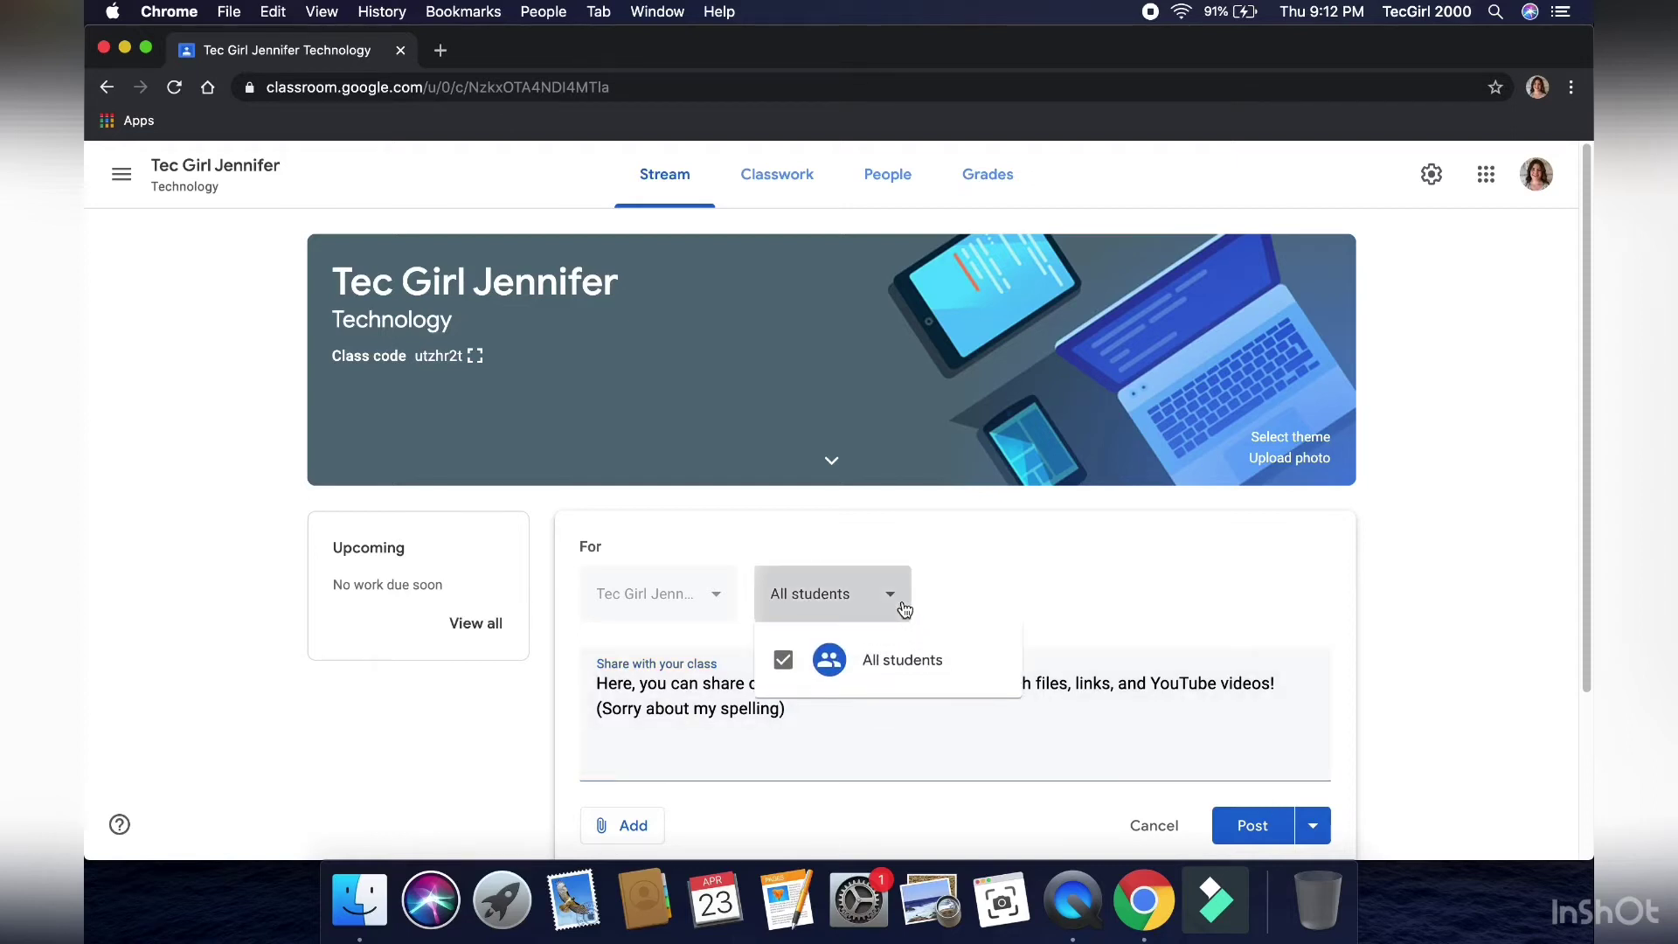
left_click(970, 623)
left_click(1325, 828)
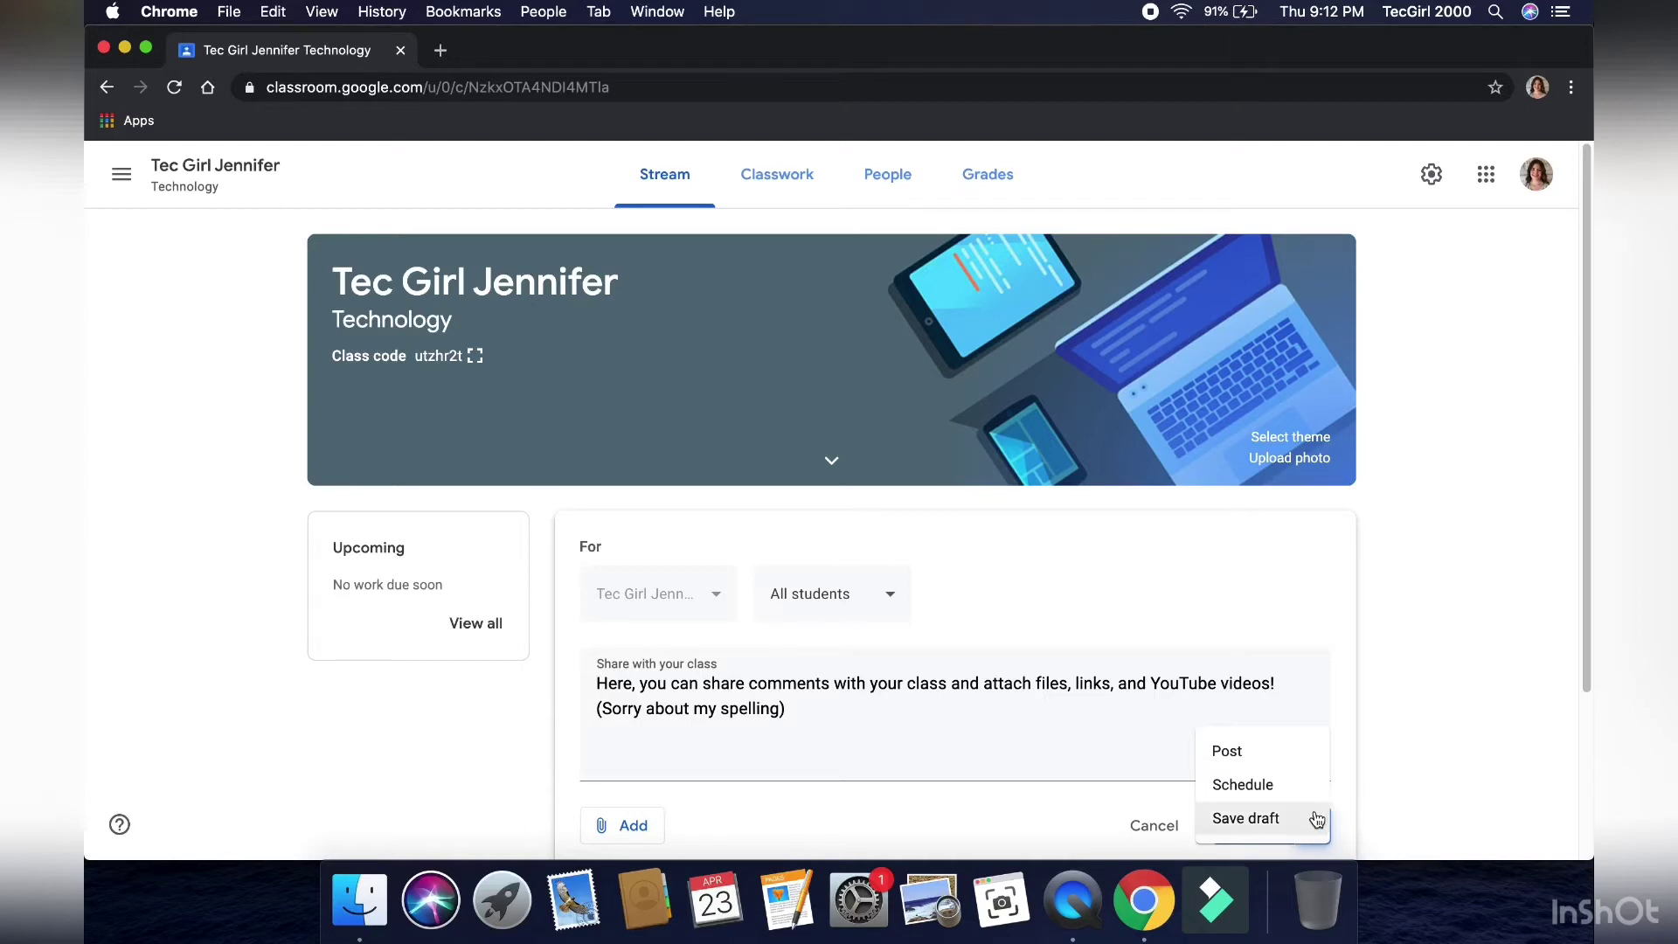
left_click(1290, 769)
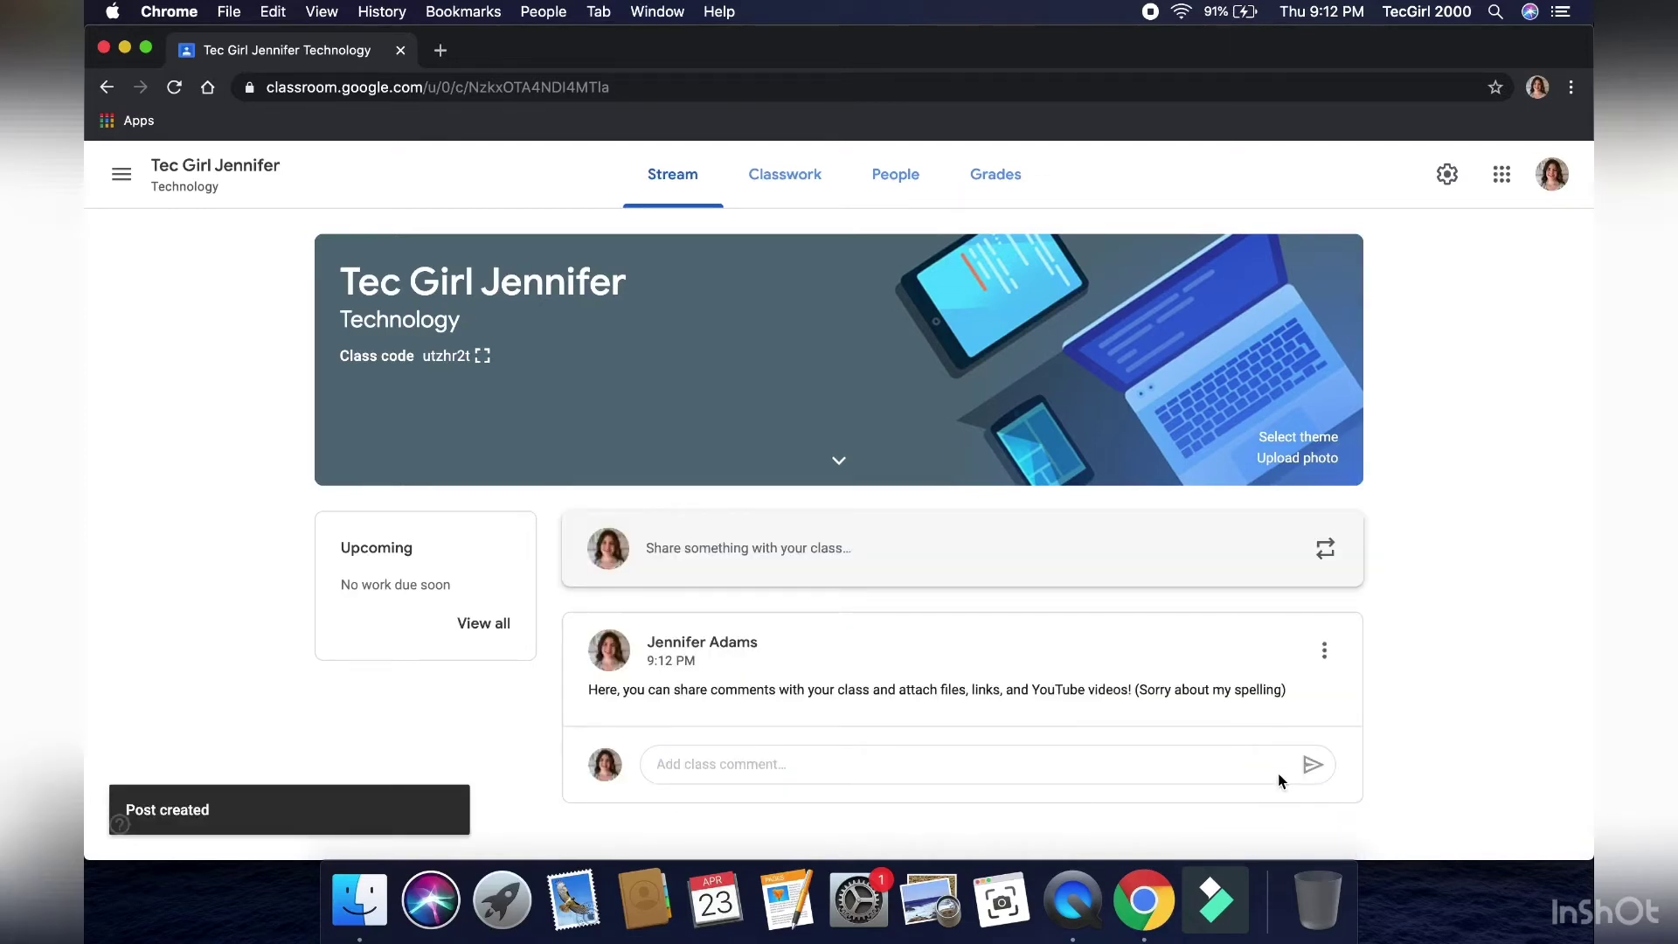
- Post the class comment 'Here you and other students can leave comments of your post!' under the announcement
left_click(1228, 769)
type("He")
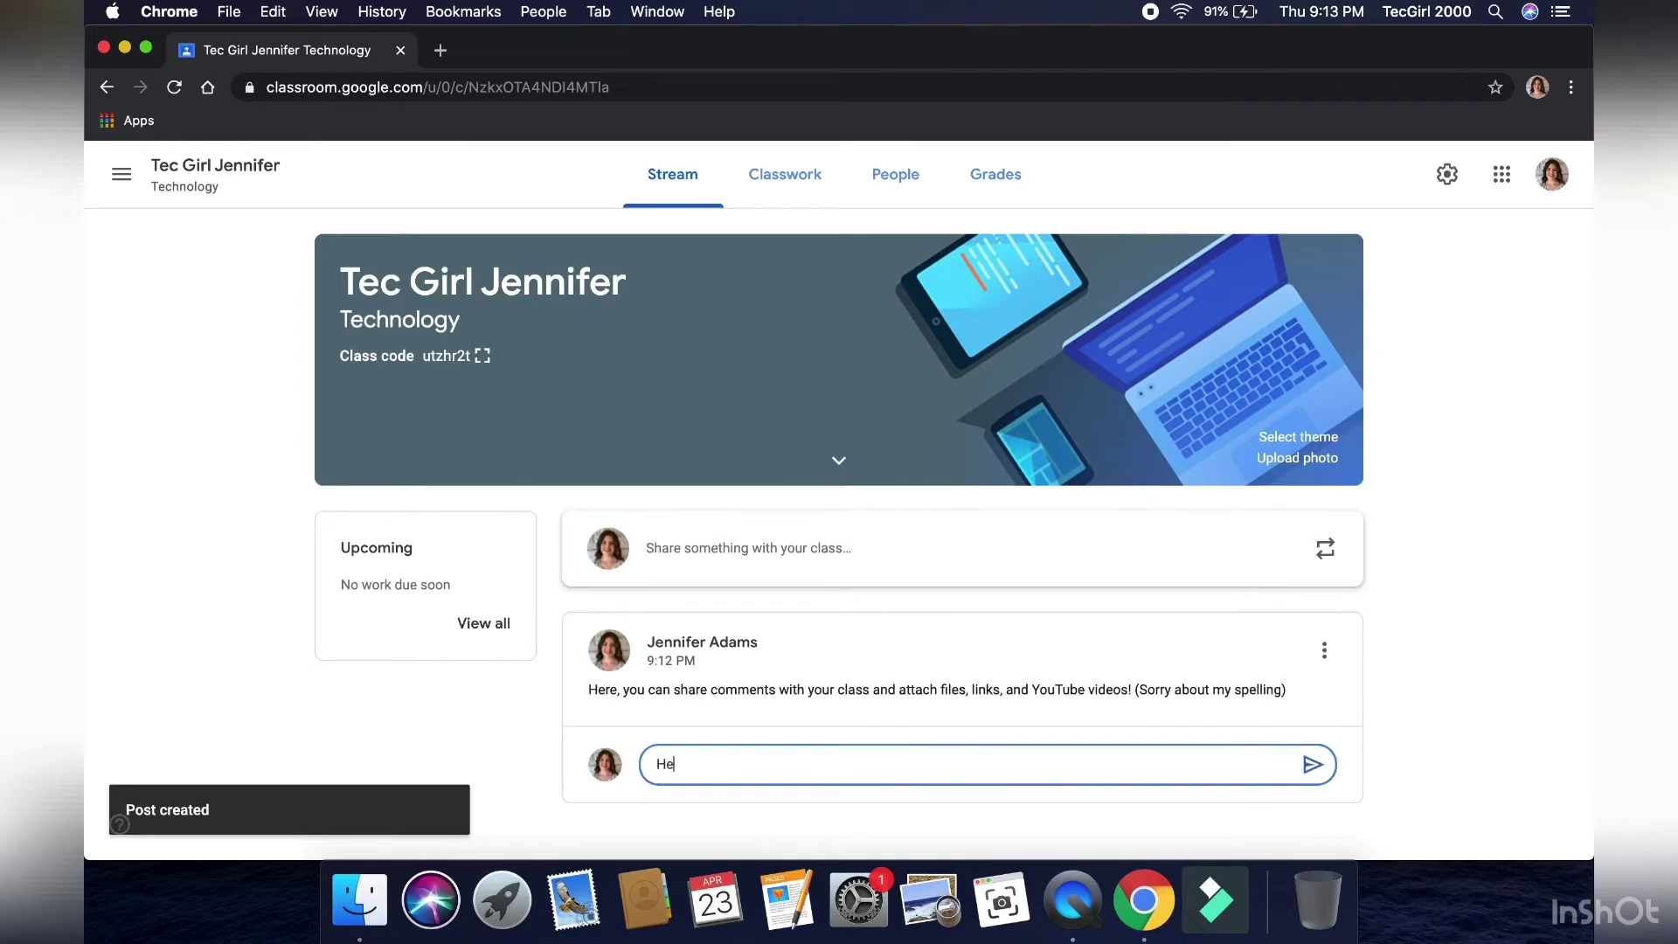
type("re you and other students can ")
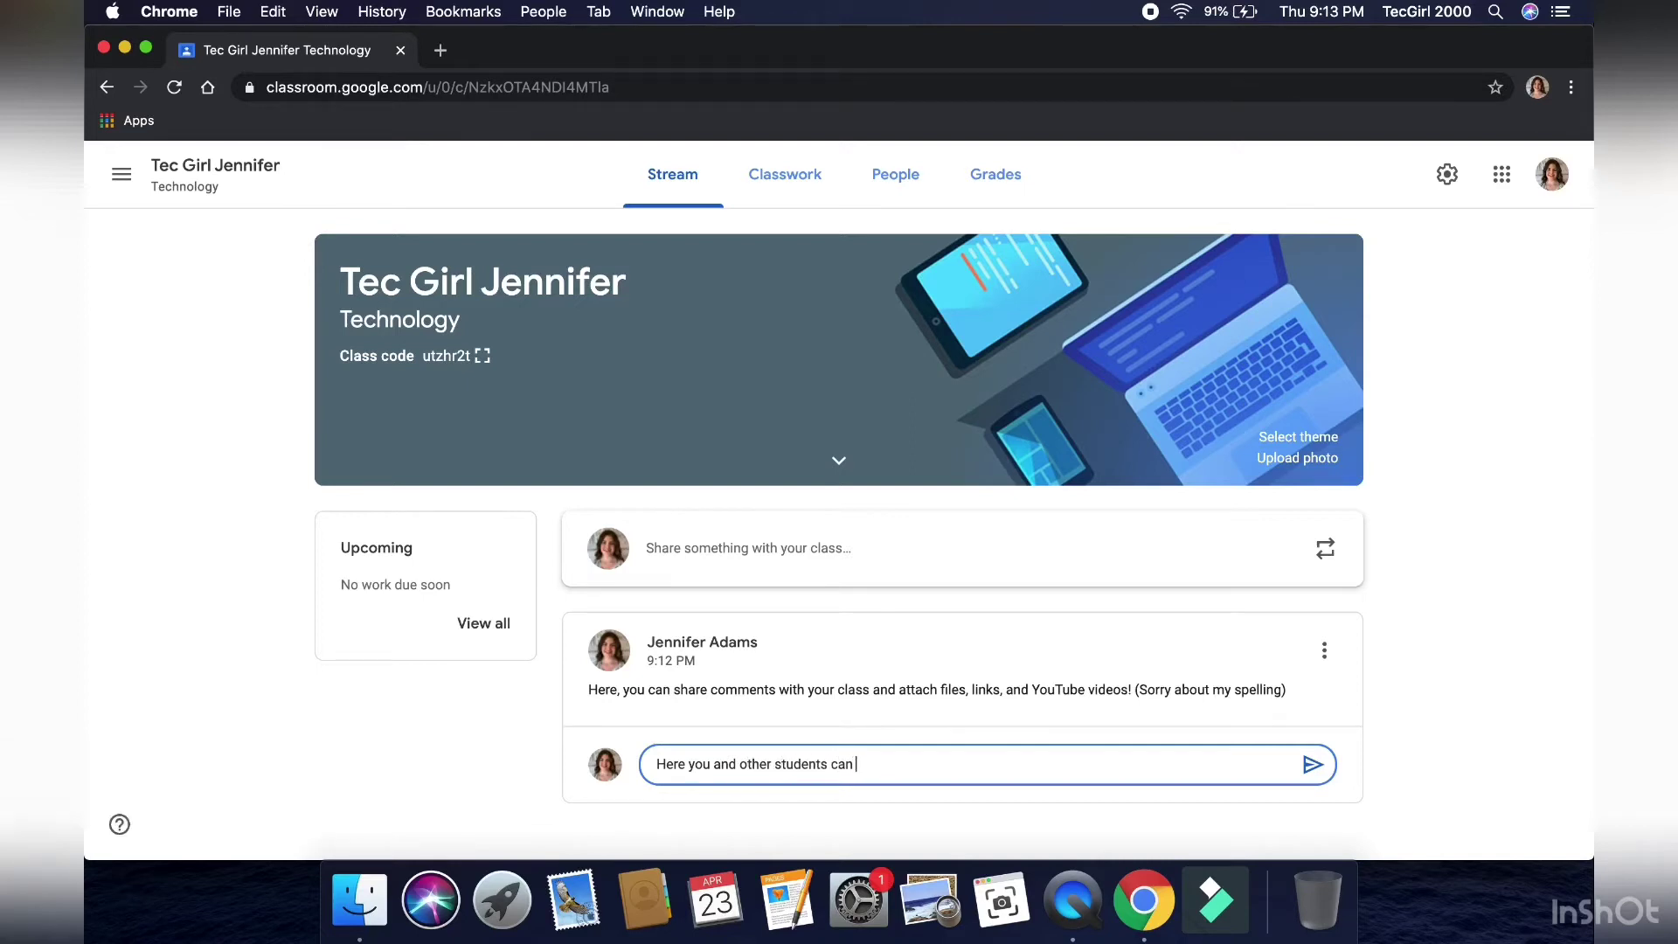
type("leave comments of your post")
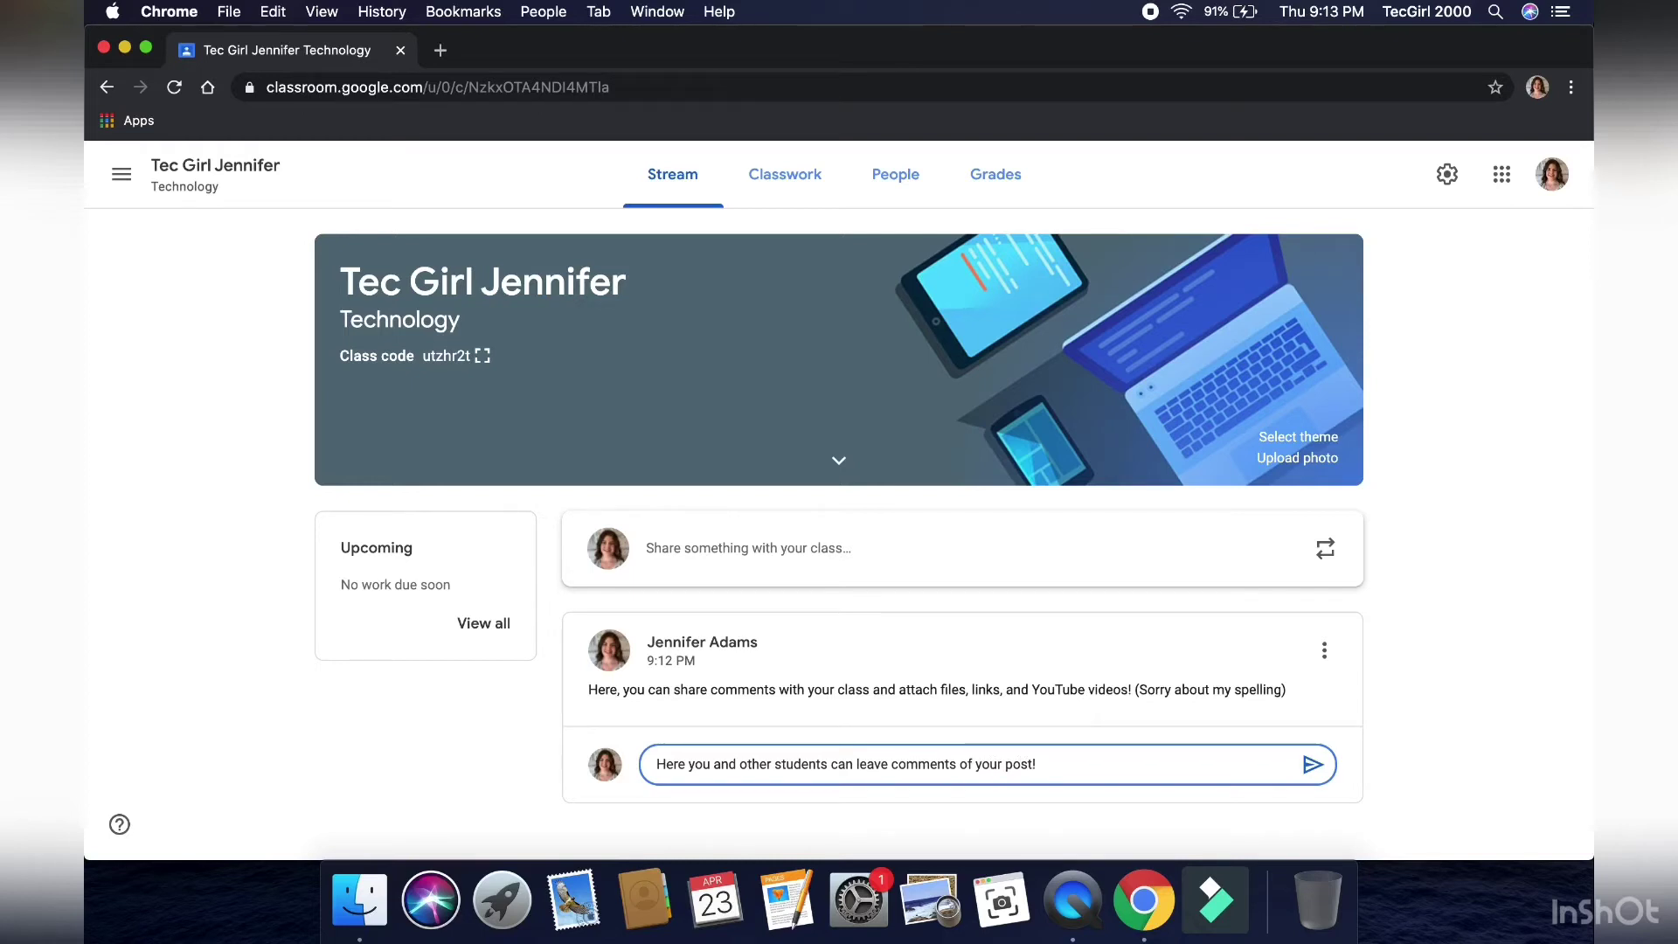
type("!")
key("Return")
key("BackSpace")
left_click(1311, 766)
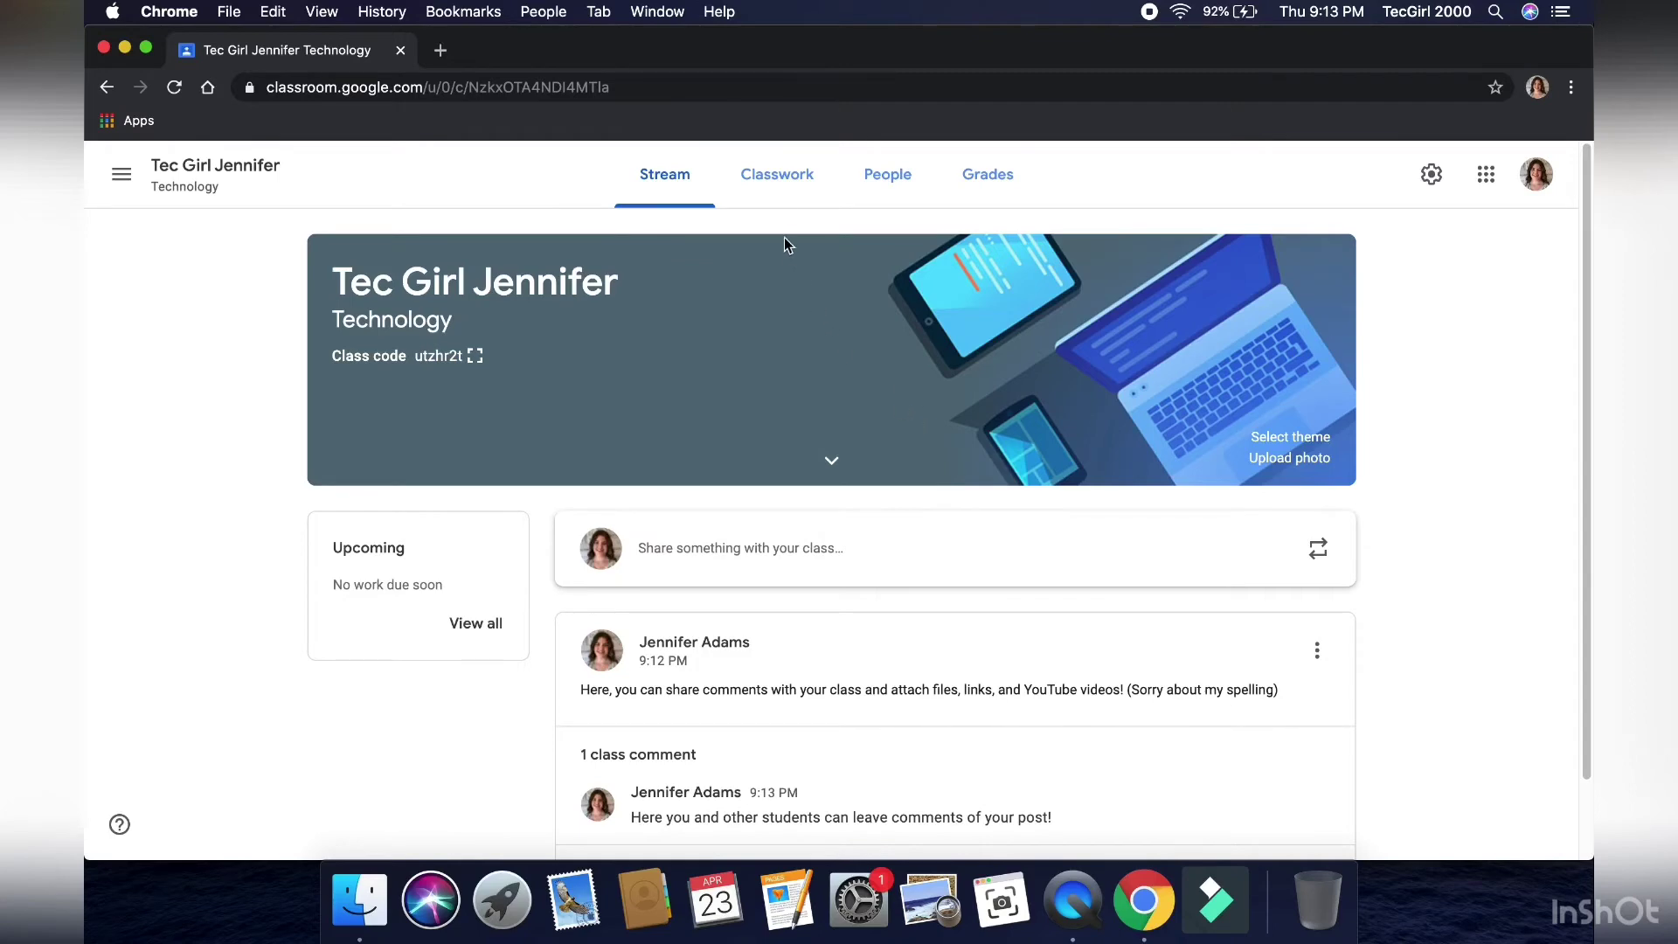
- Go to the Technology class's Classwork page and open the Create menu
left_click(781, 178)
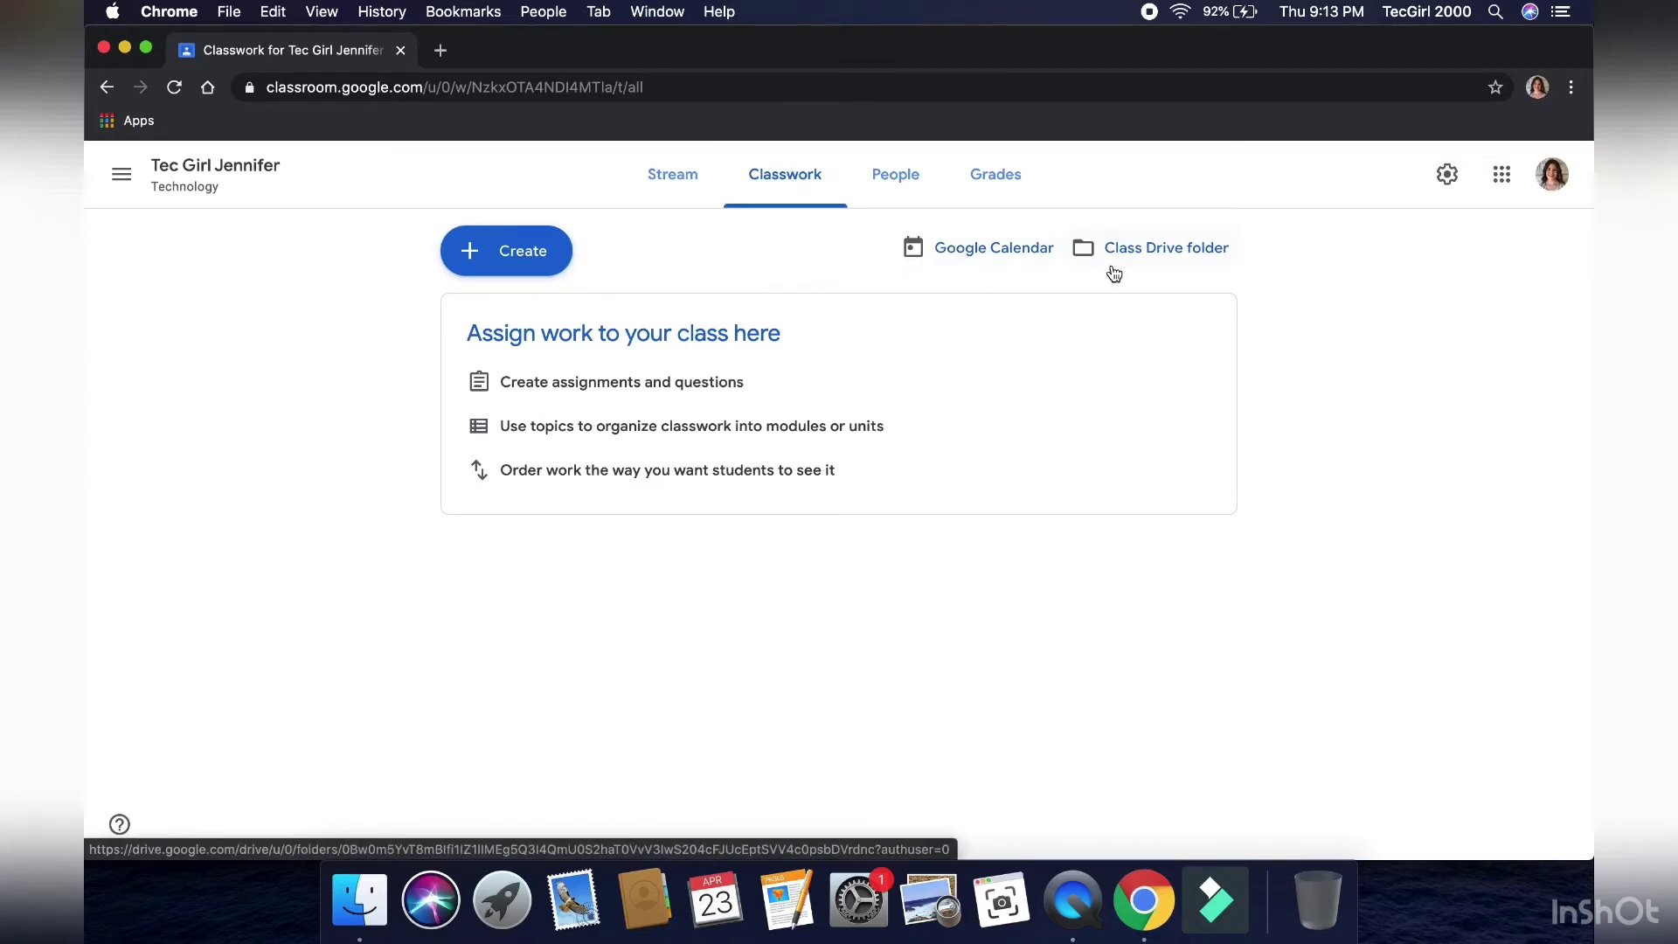
left_click(526, 258)
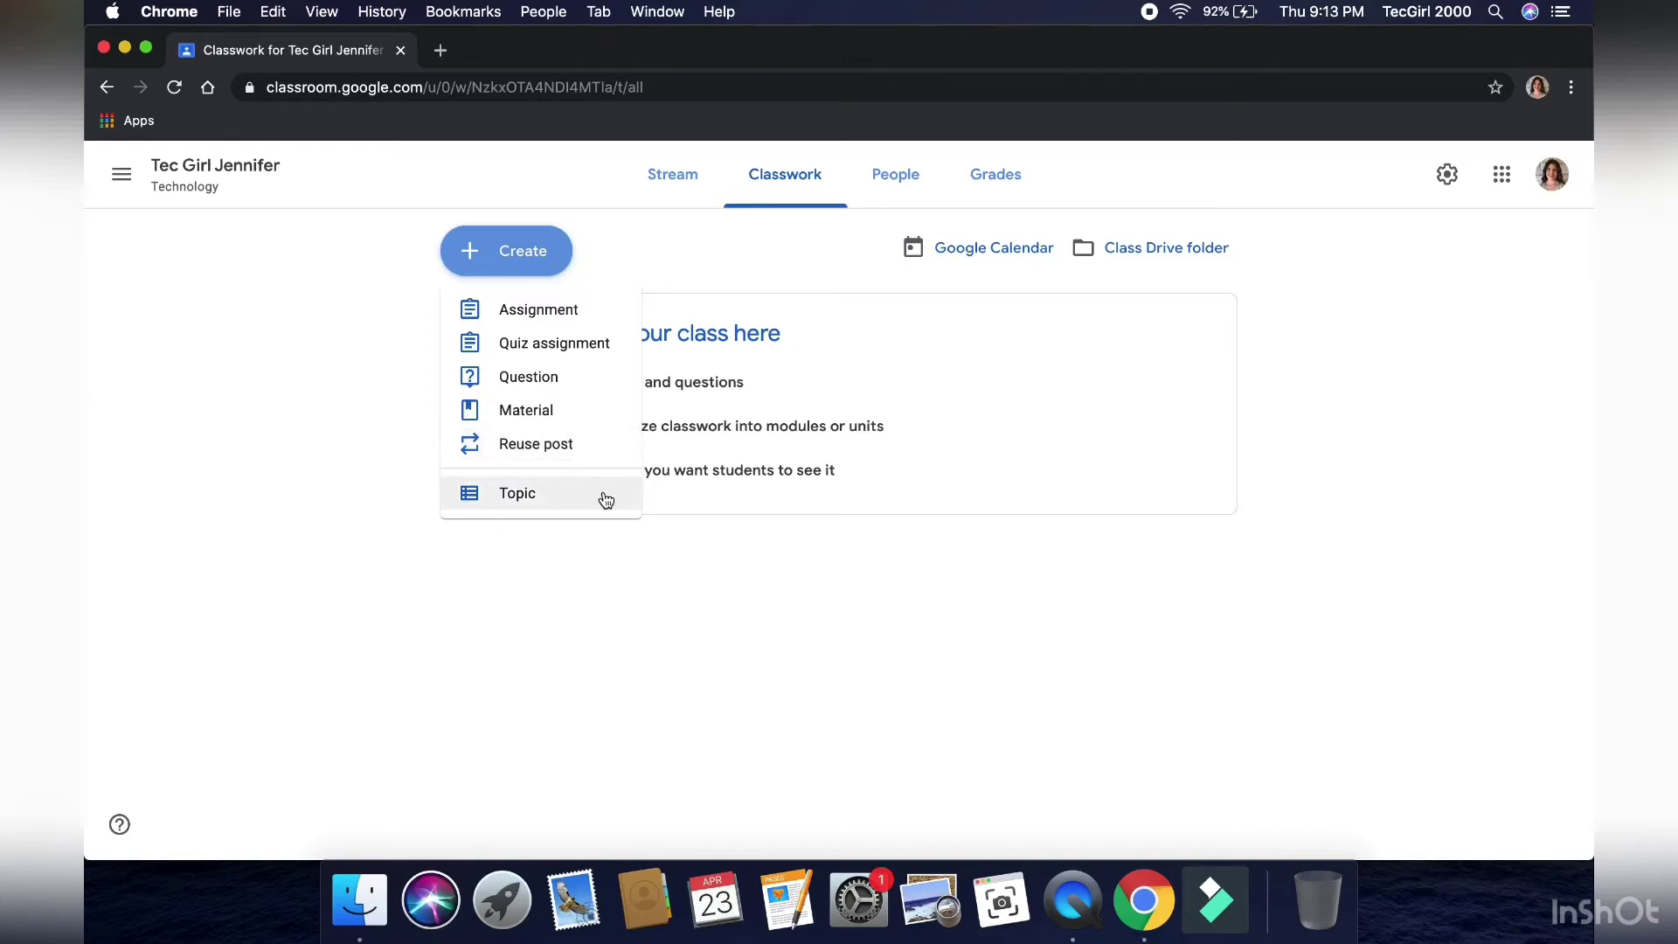
- Create a new assignment titled 'Title' with instructions 'Instructions (Optional)'
left_click(588, 324)
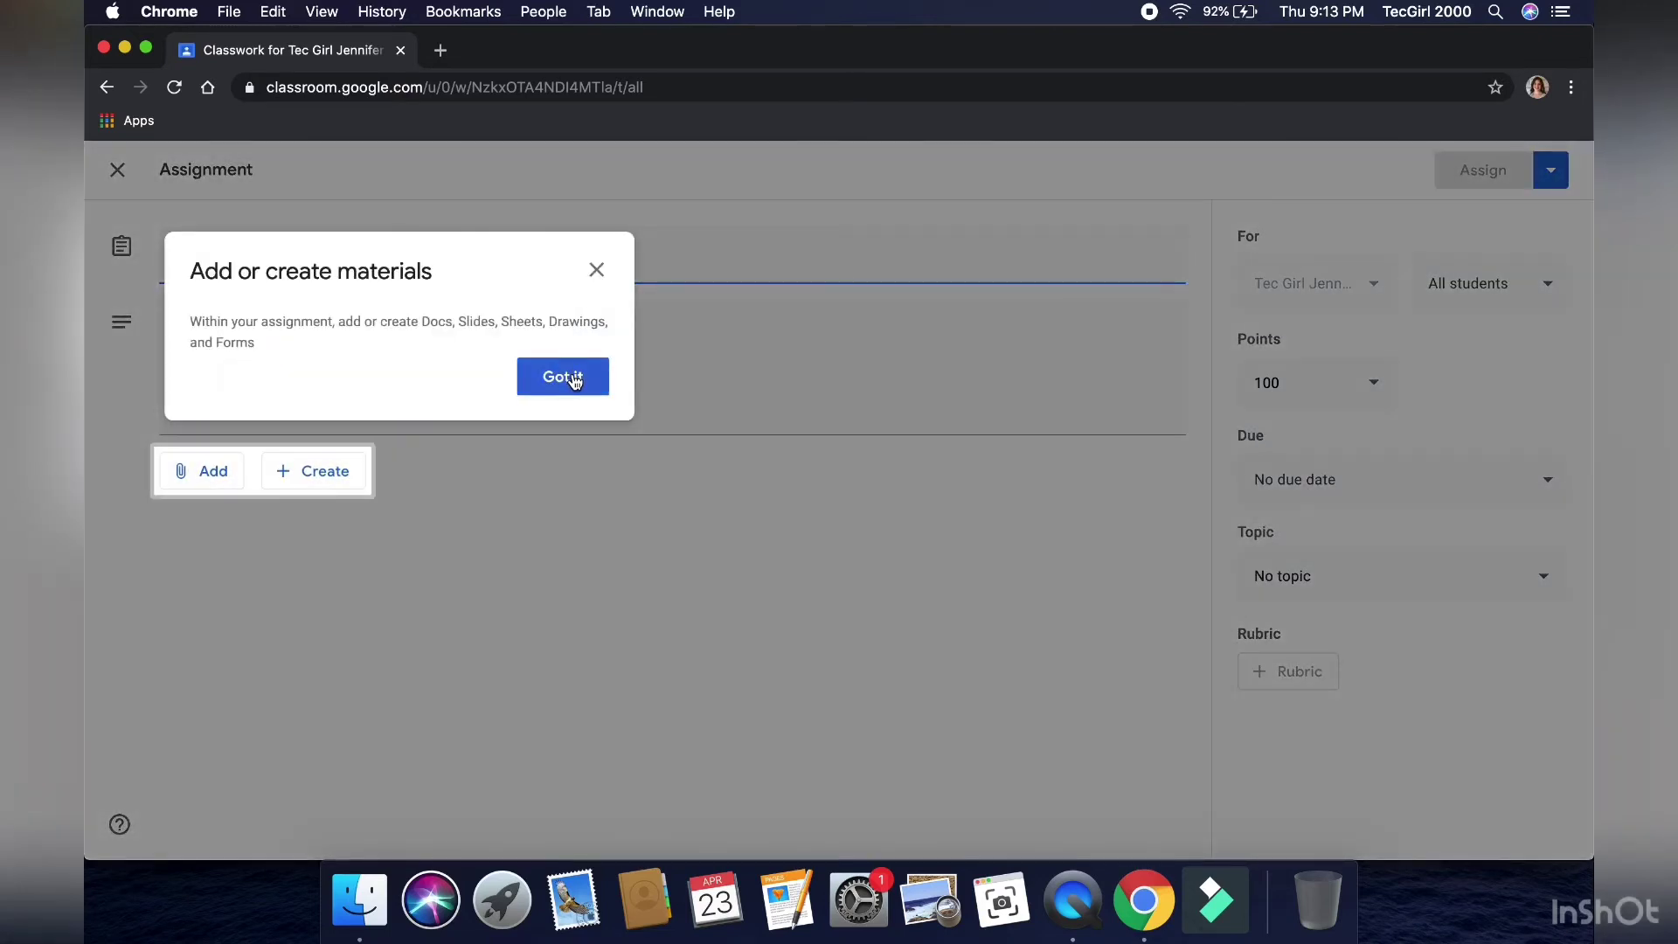
left_click(573, 378)
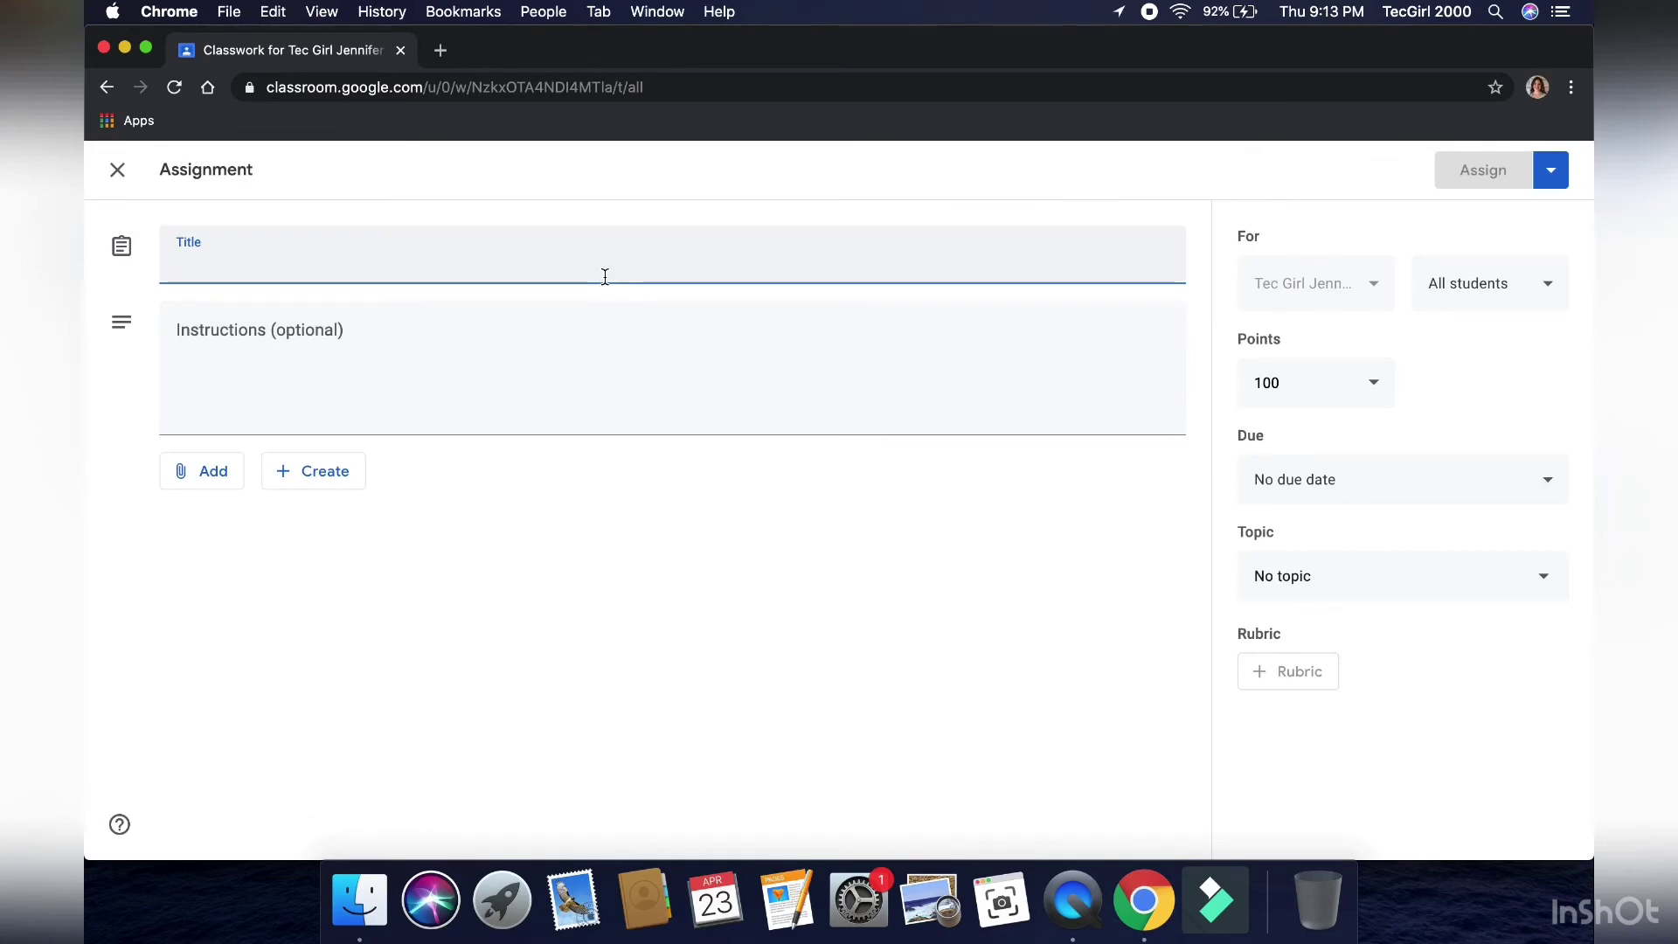
type("Title")
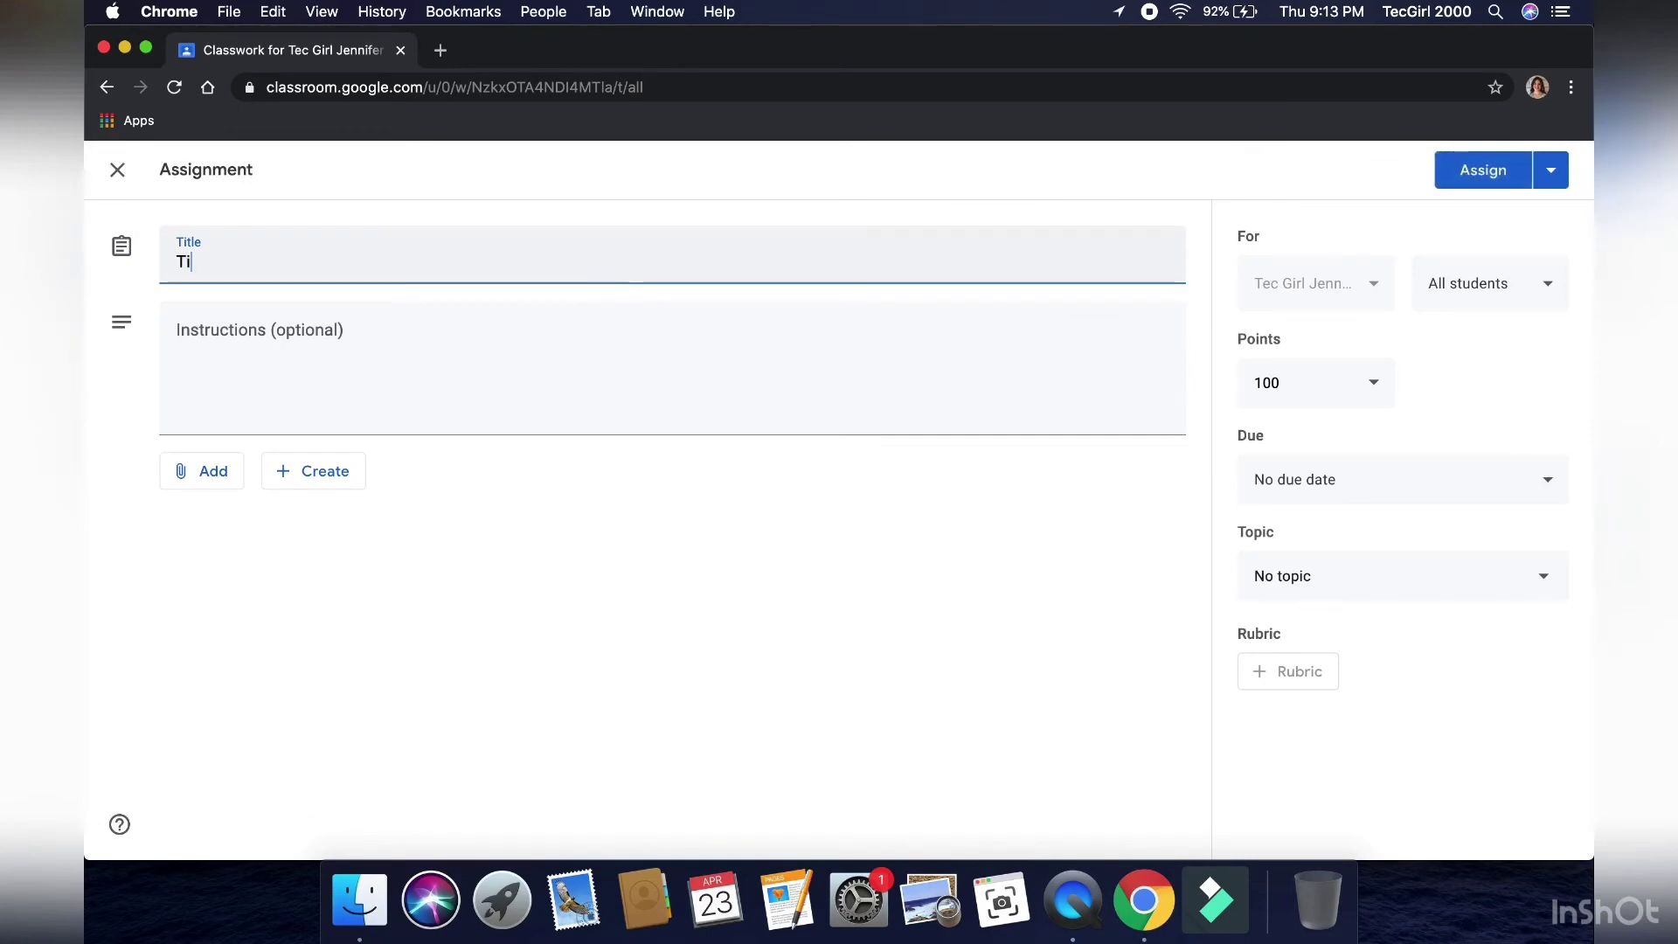
left_click(567, 334)
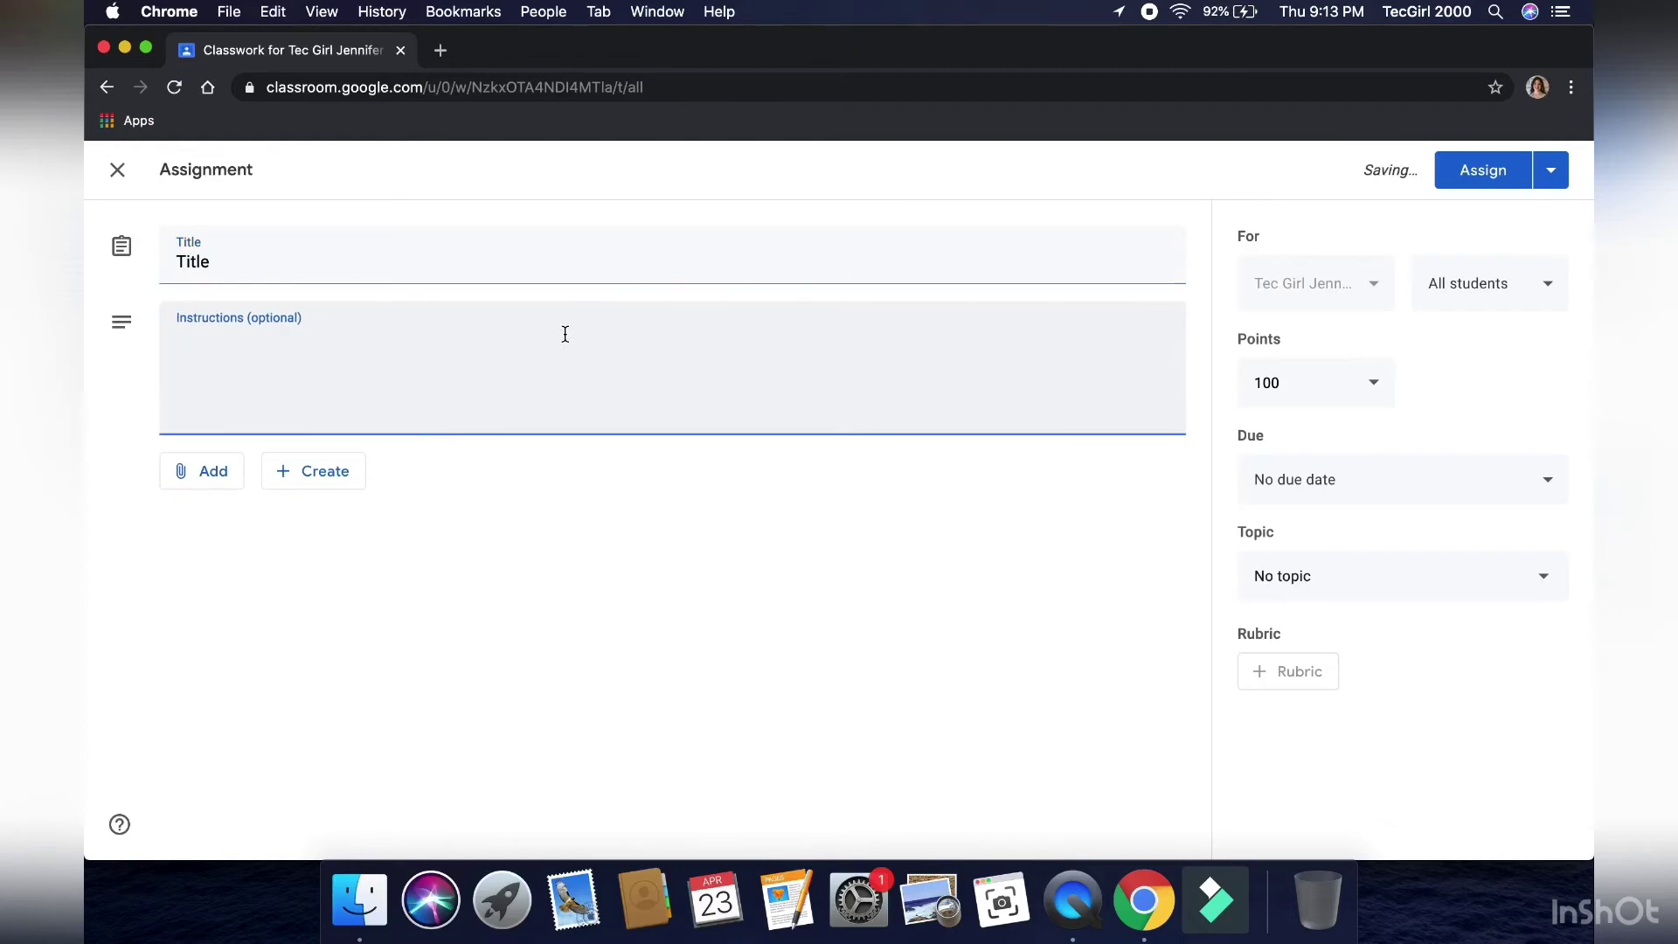
type("Instruc")
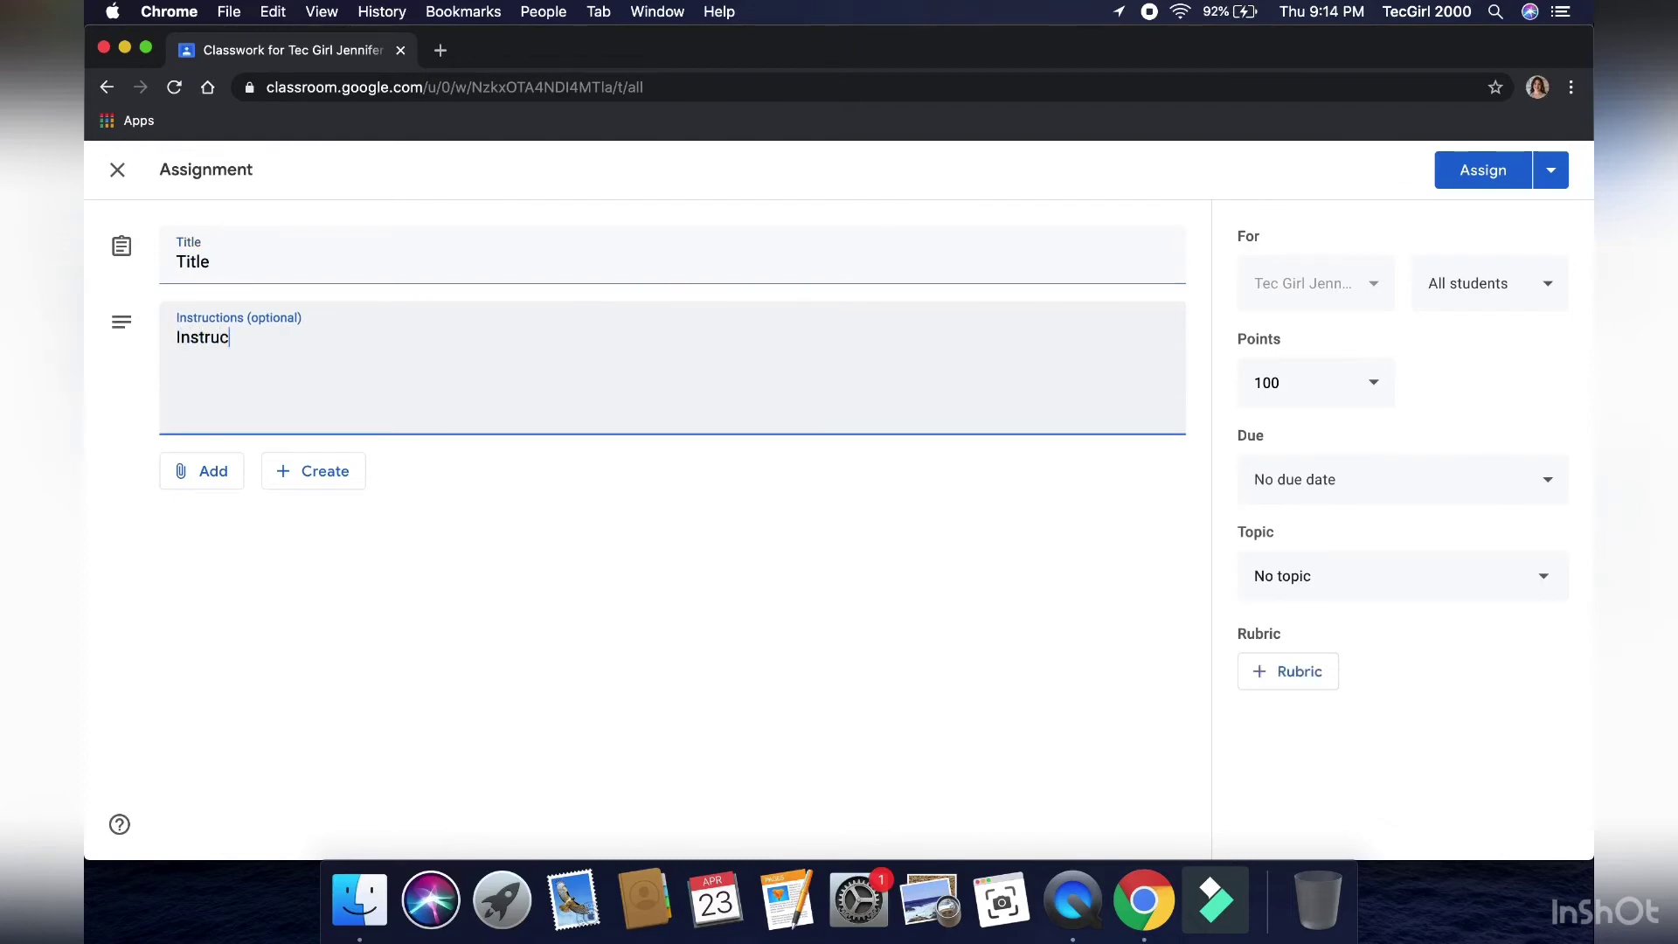
type("tions (Optional)")
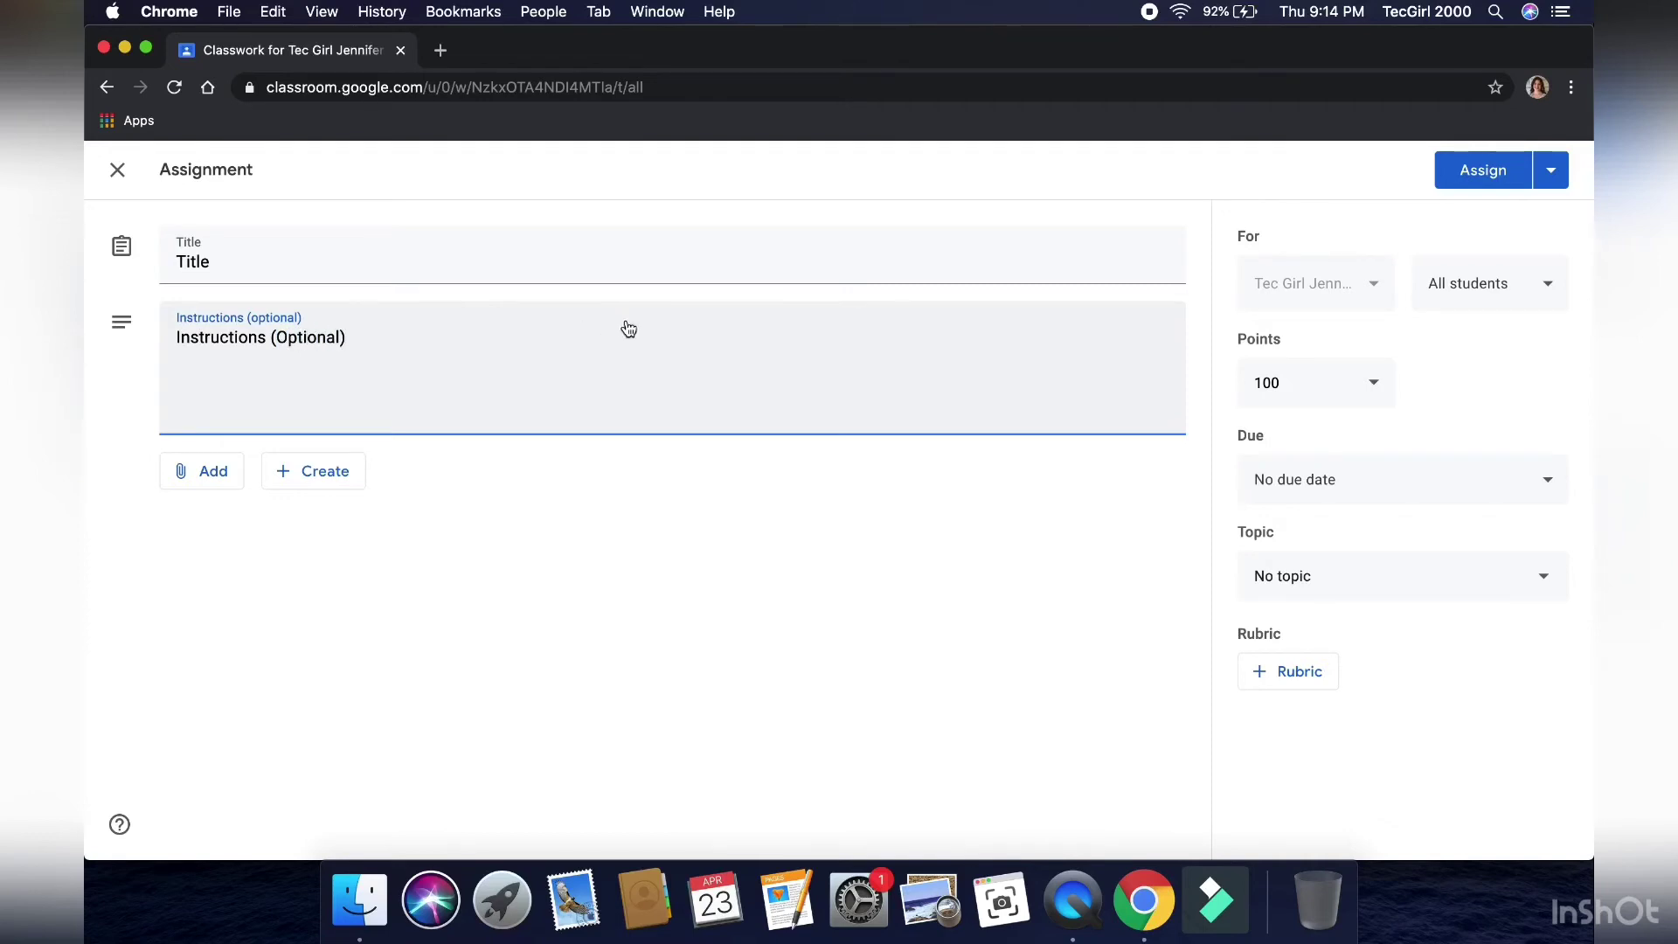
- Set the assignment's point value to 100
left_click(1272, 384)
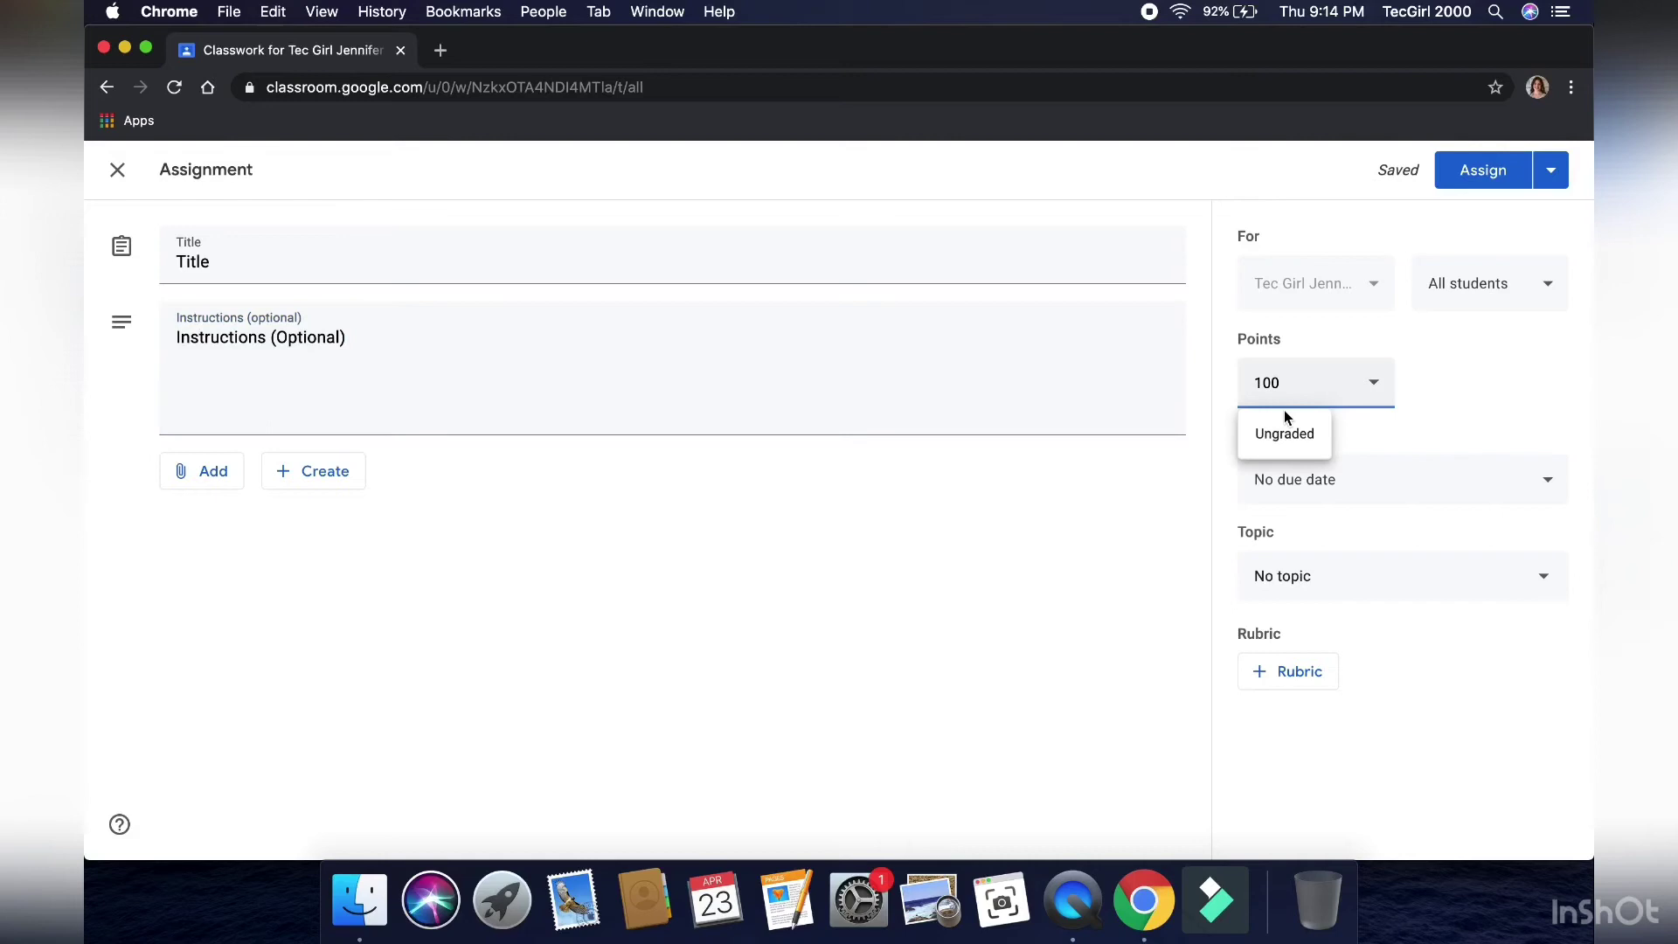
key("BackSpace")
key("BackSpace")
key("BackSpace")
type("10")
key("BackSpace")
type("5100")
key("Return")
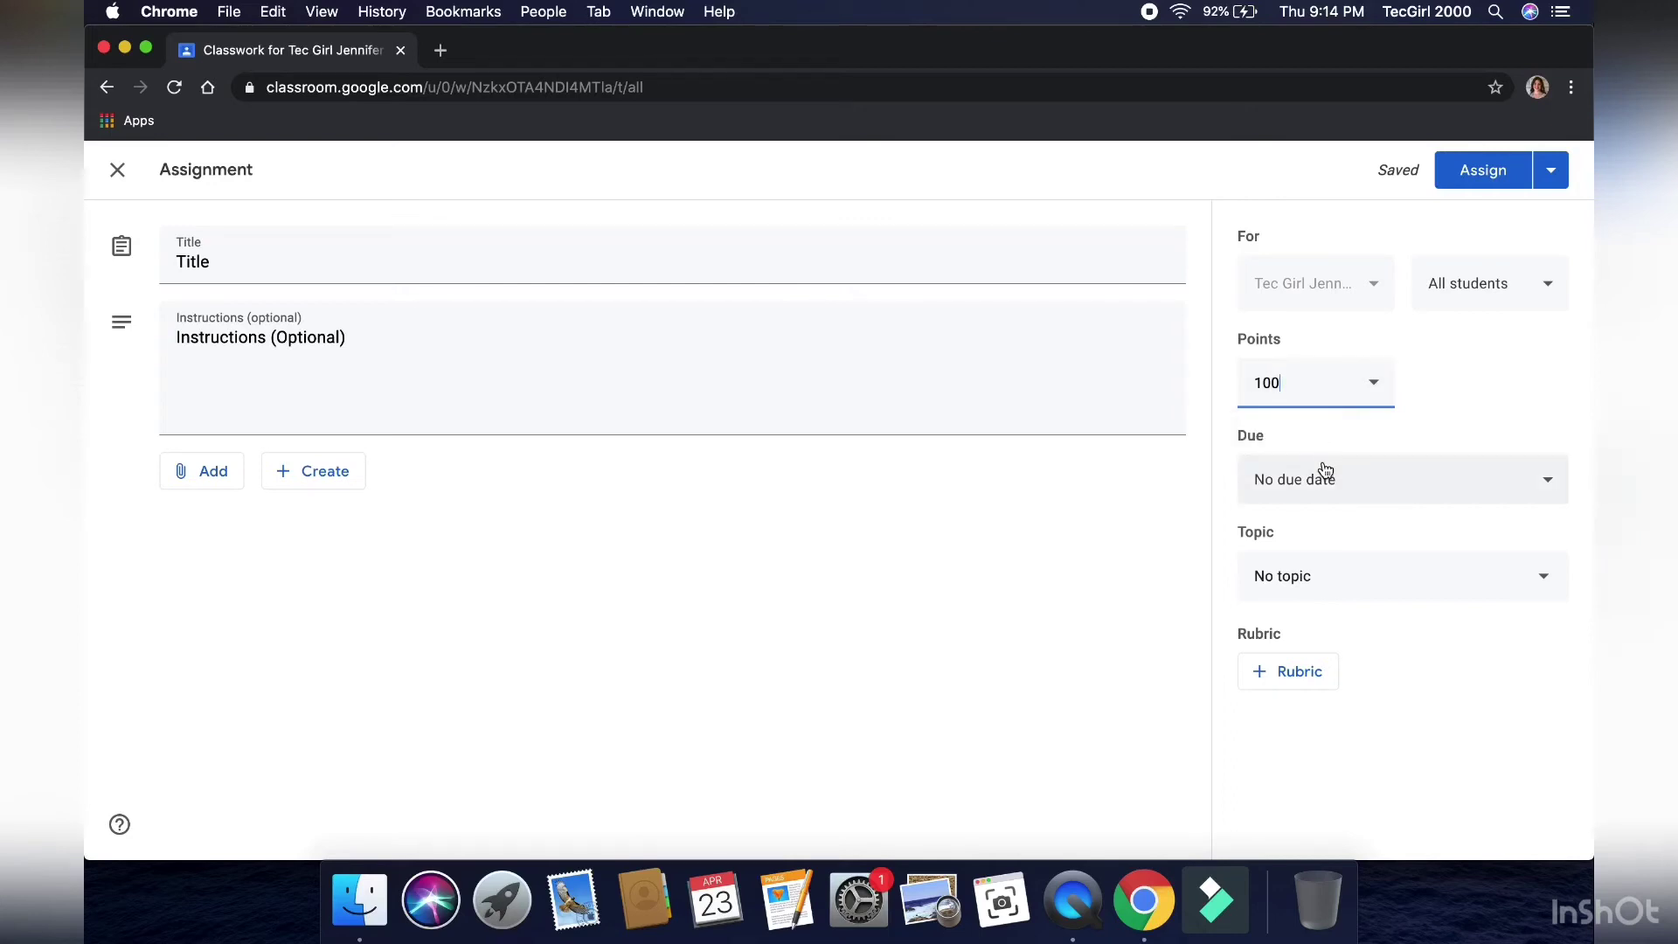
- Set the assignment's due date to Thu, Apr 30 at 10:00 AM
left_click(1326, 470)
left_click(1346, 577)
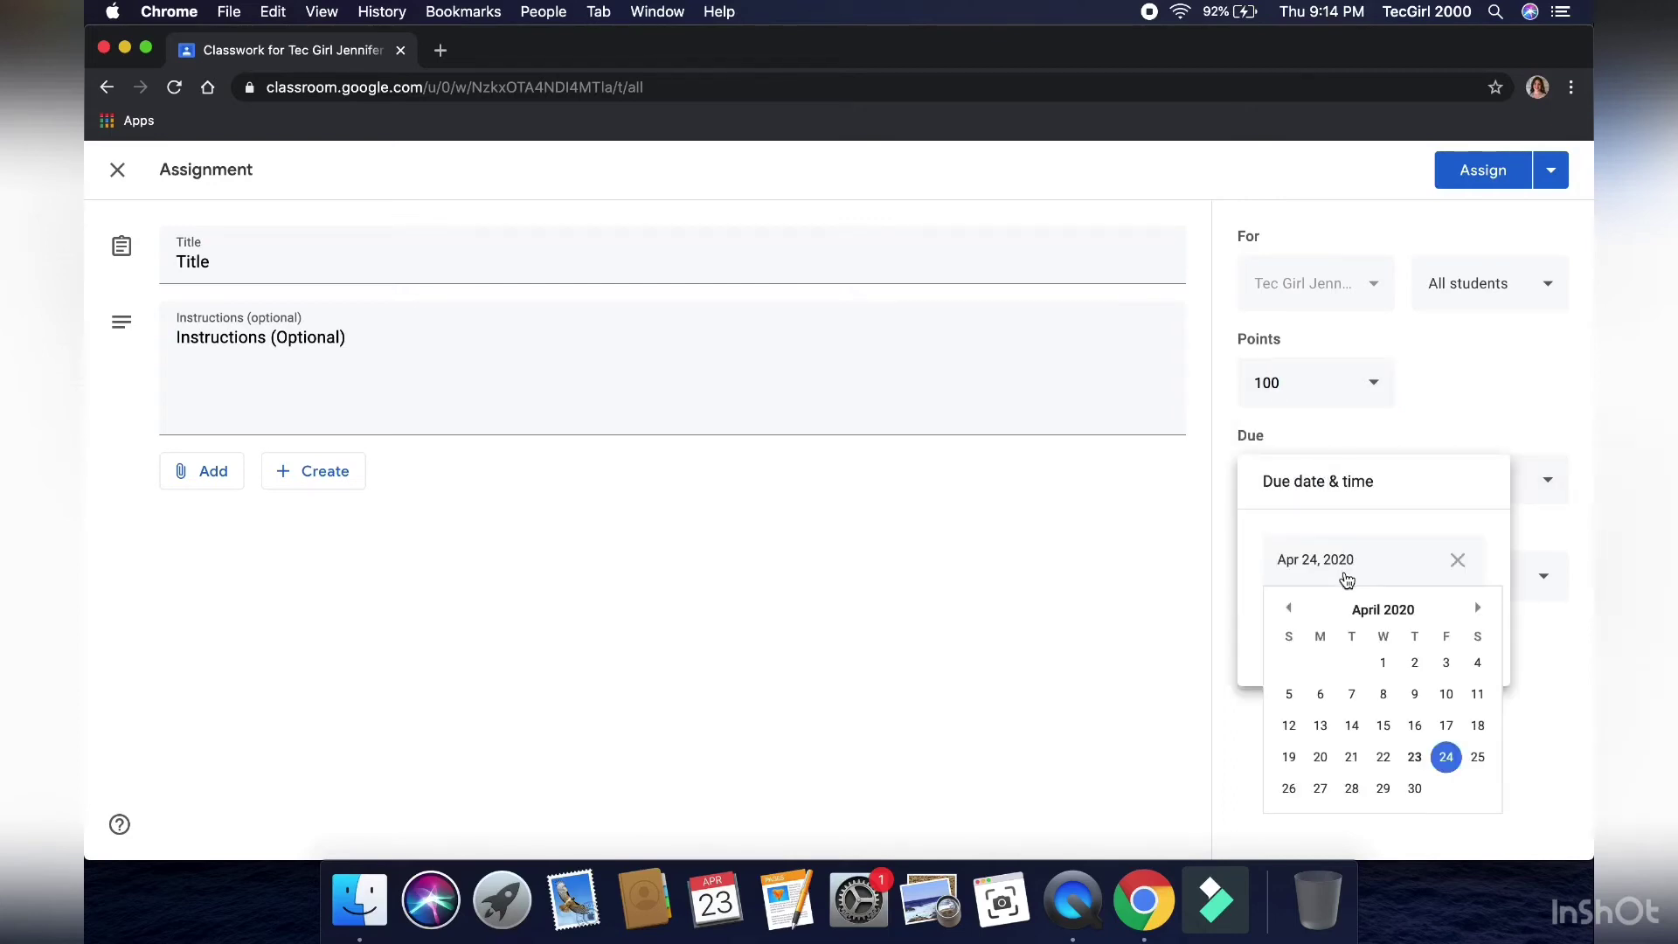
left_click(1413, 785)
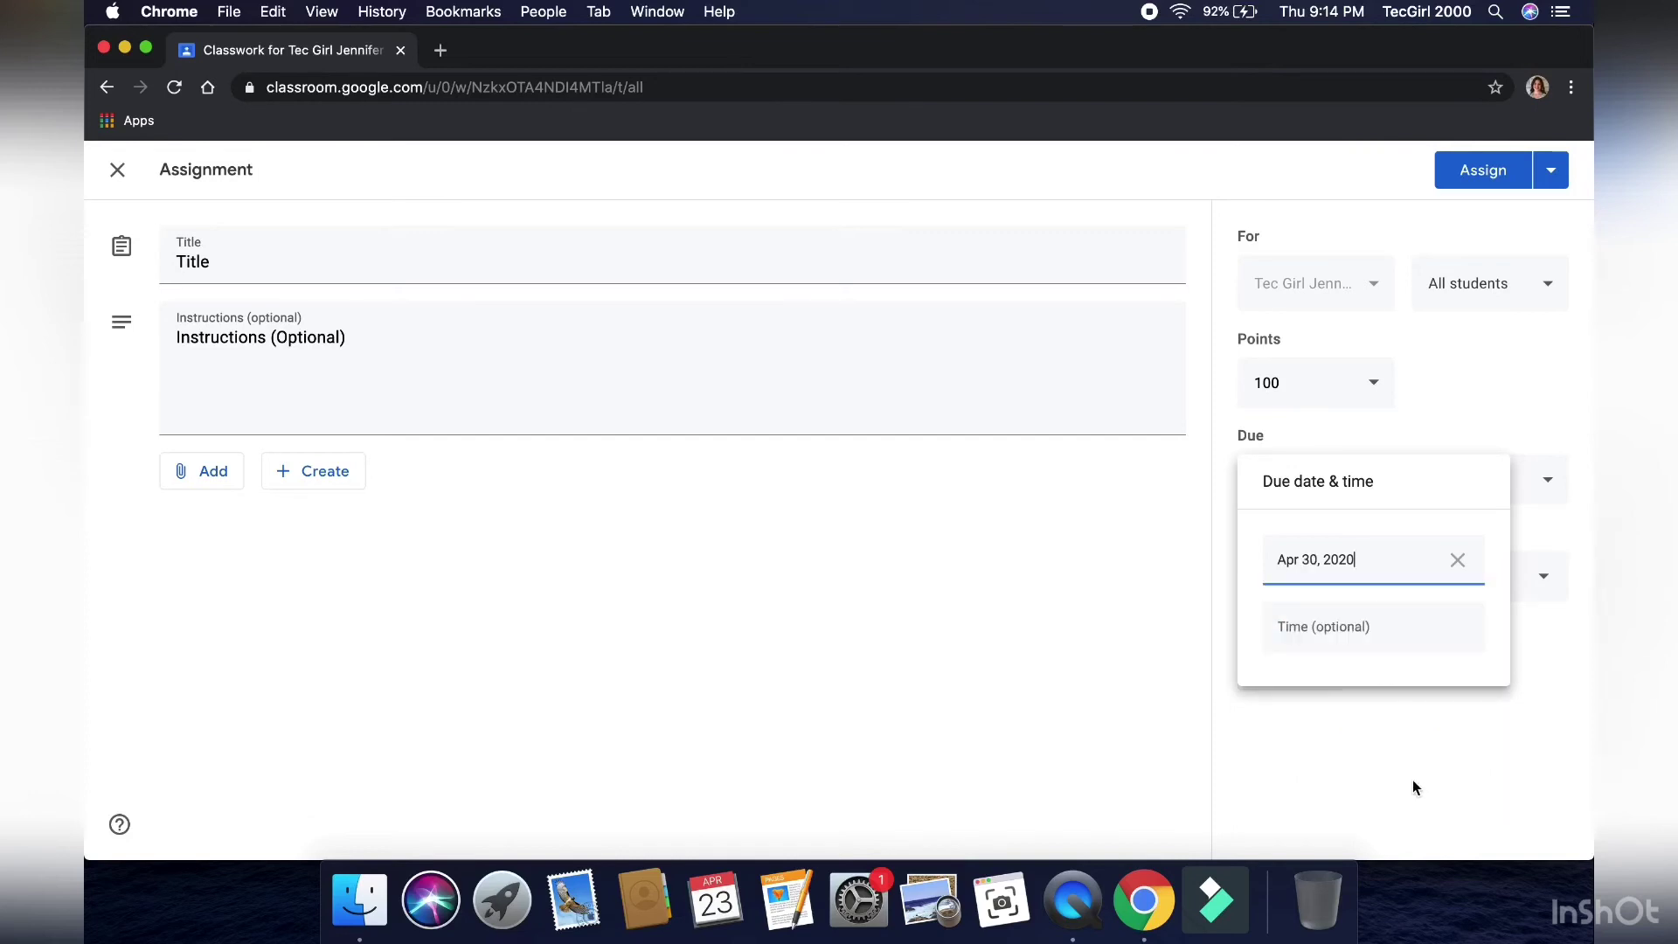
left_click(1362, 628)
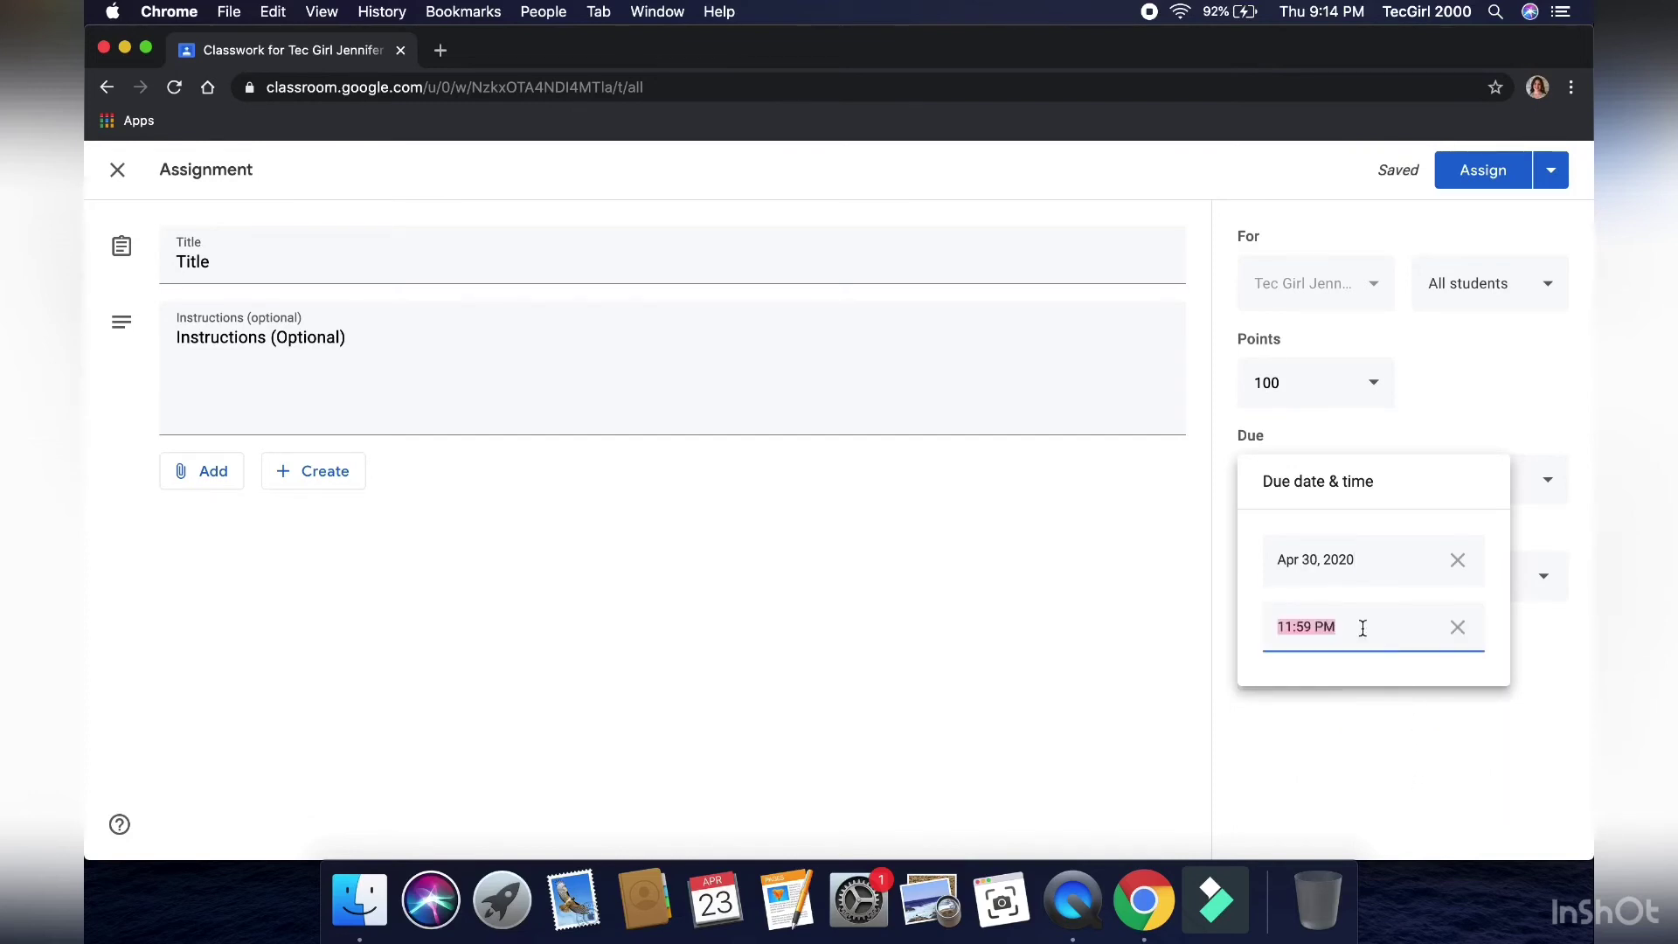
type("10")
left_click(1366, 699)
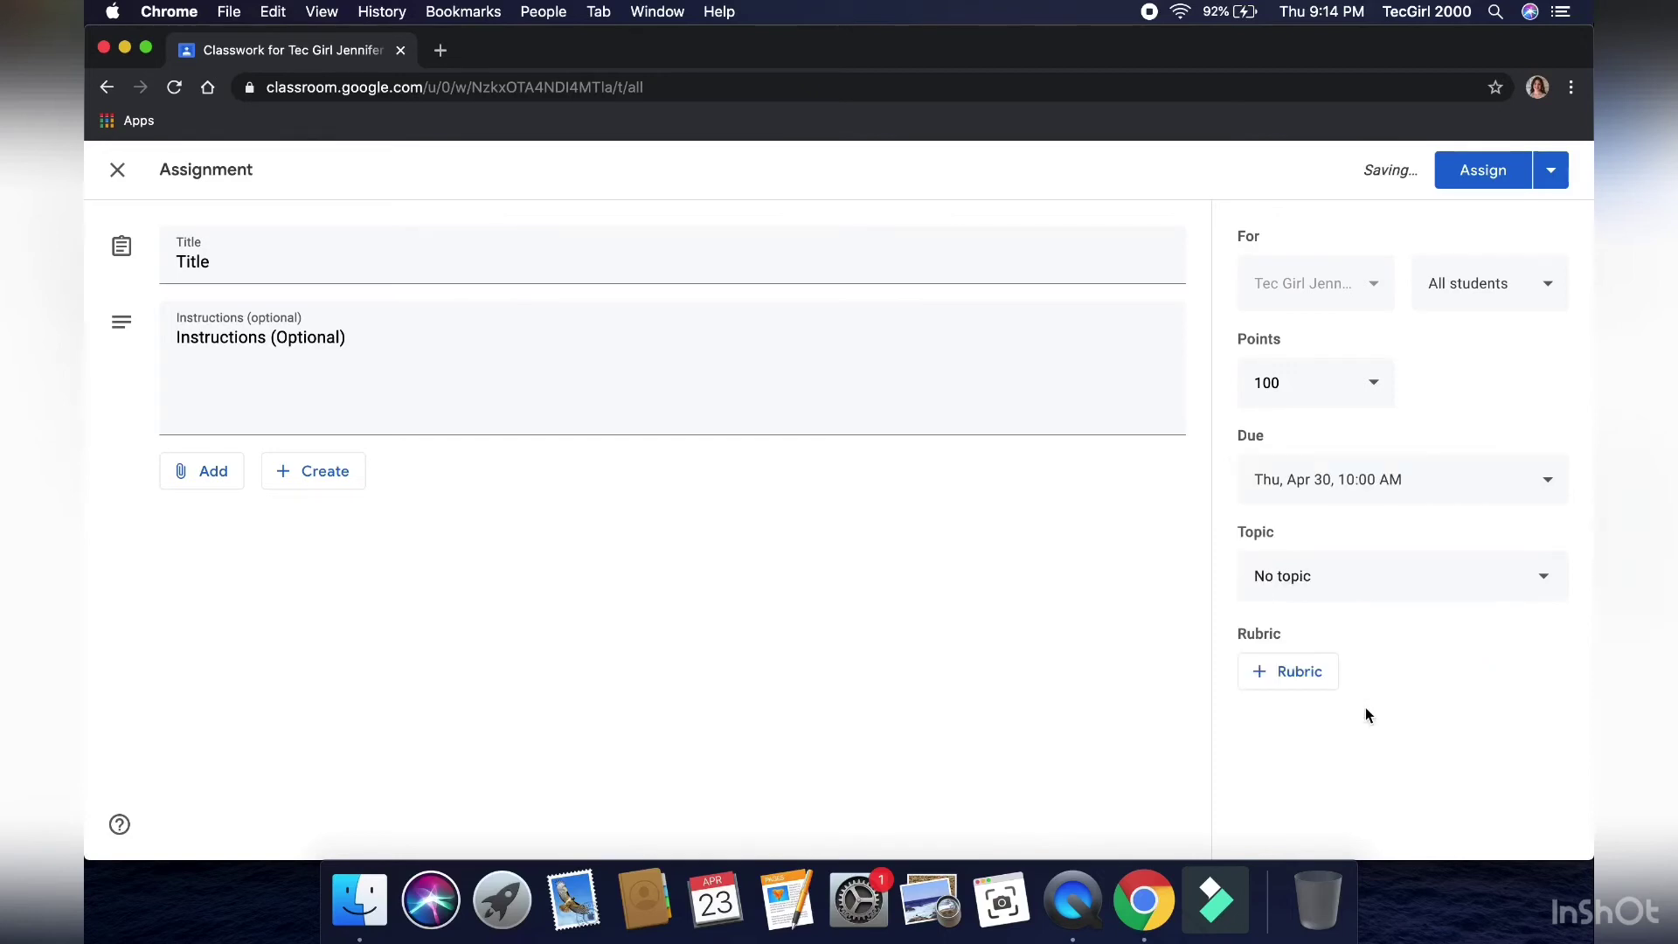
left_click(1372, 596)
- Put the 'Title' assignment under a new 'Technology' topic and assign it
left_click(1369, 626)
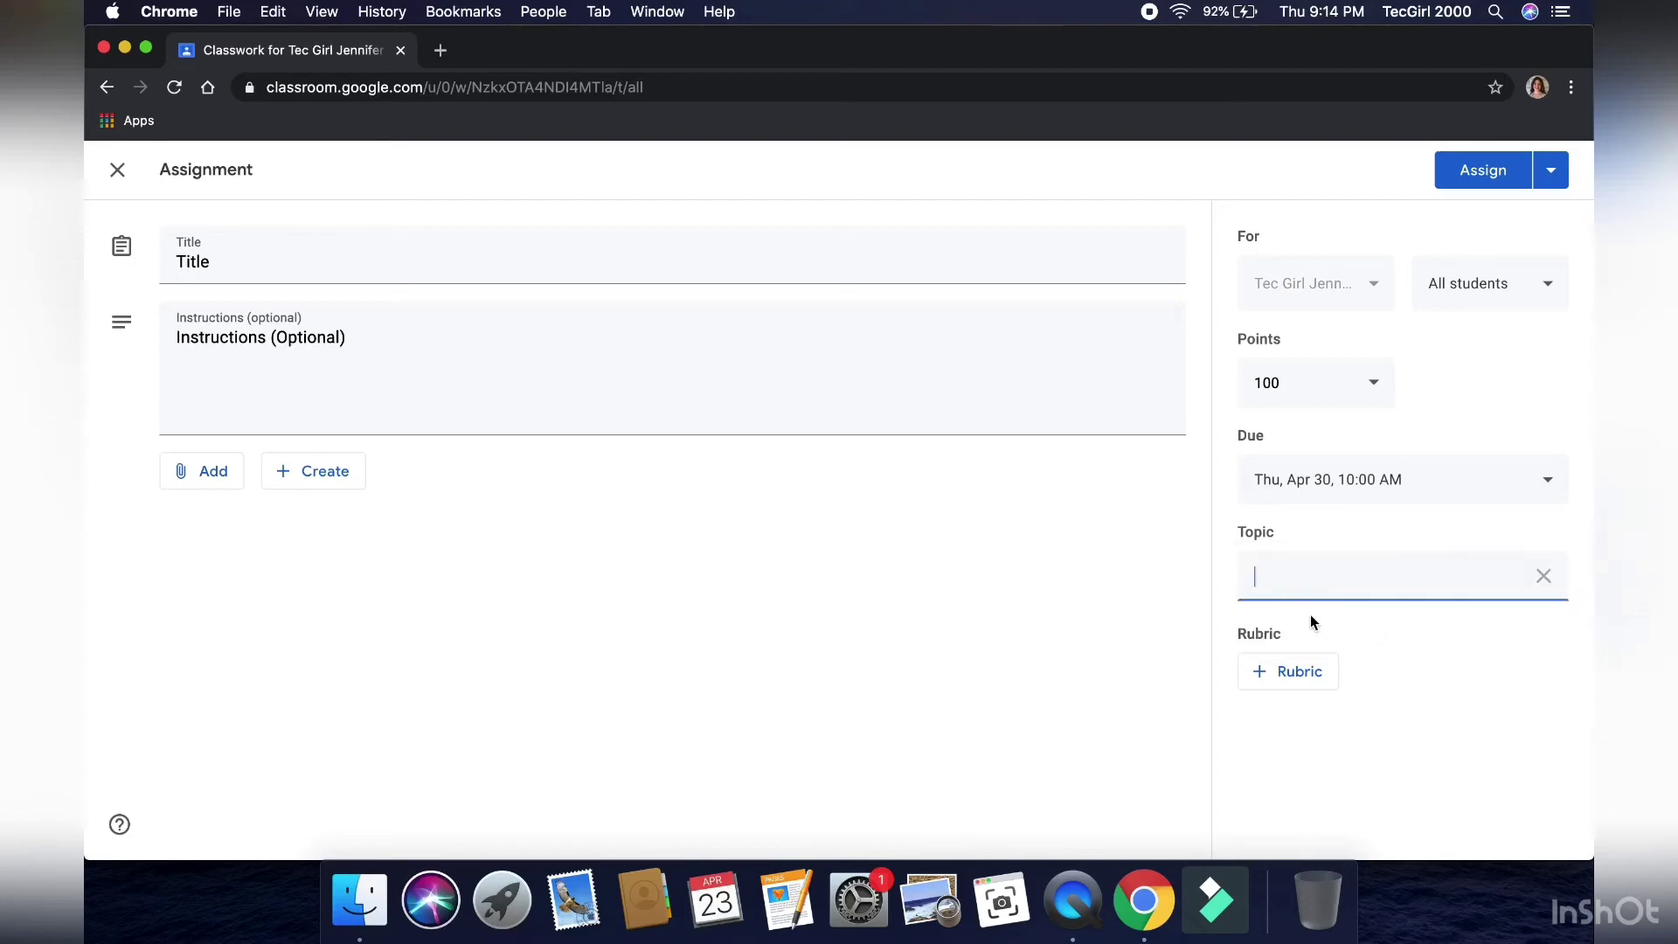
type("Technology")
left_click(187, 477)
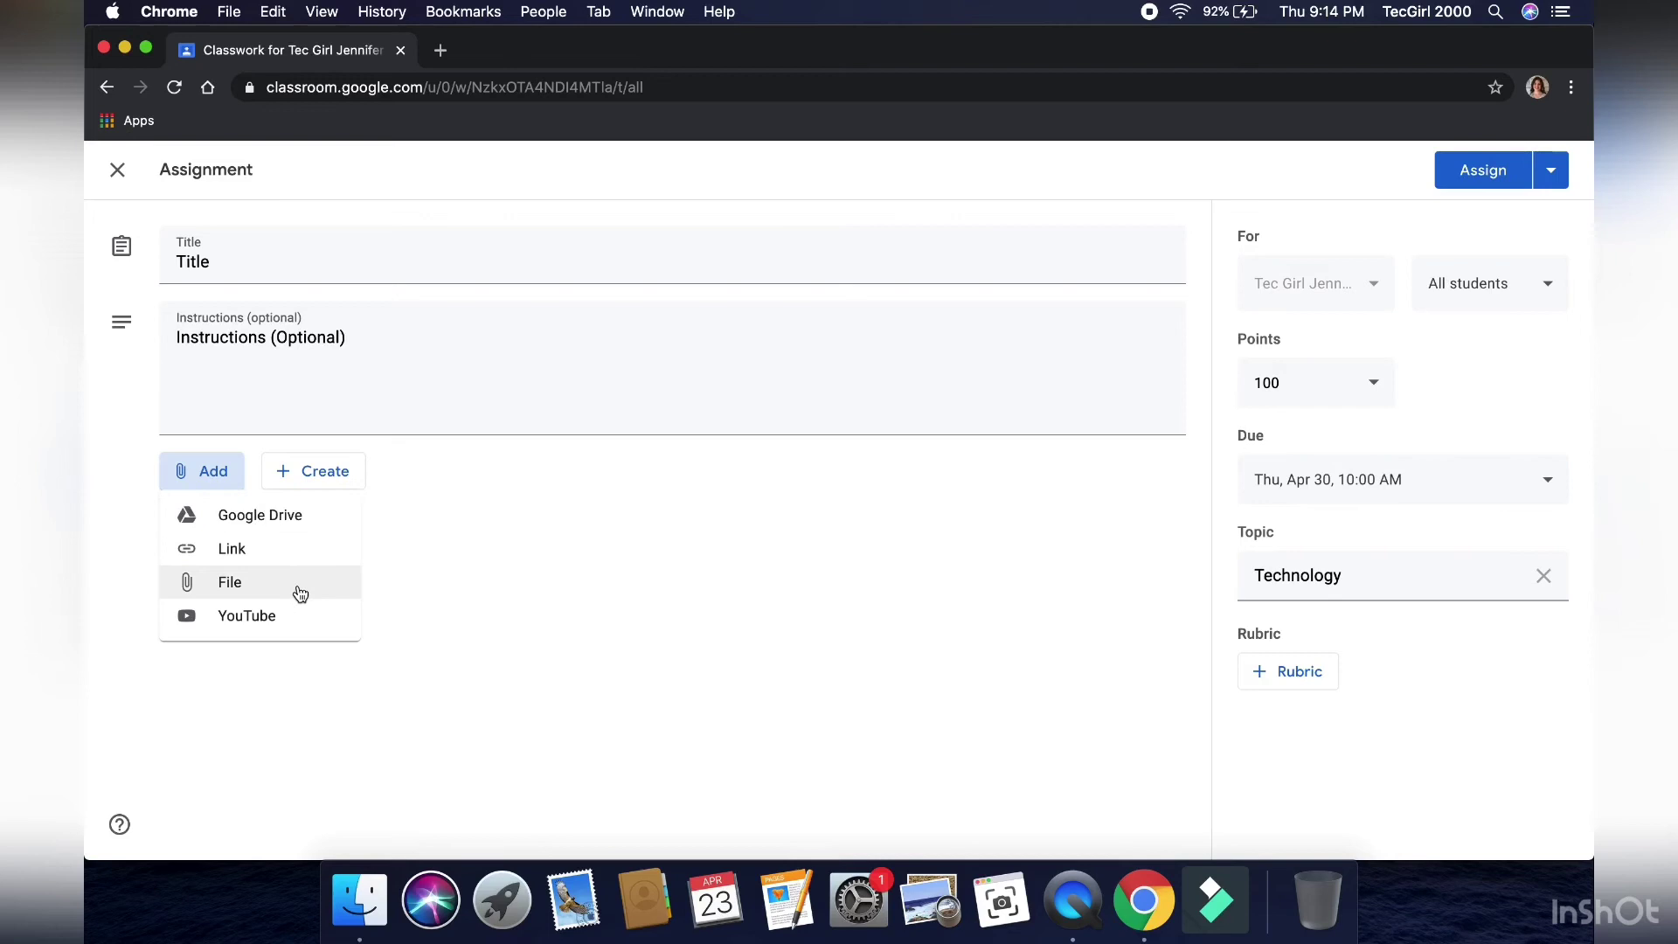
left_click(330, 480)
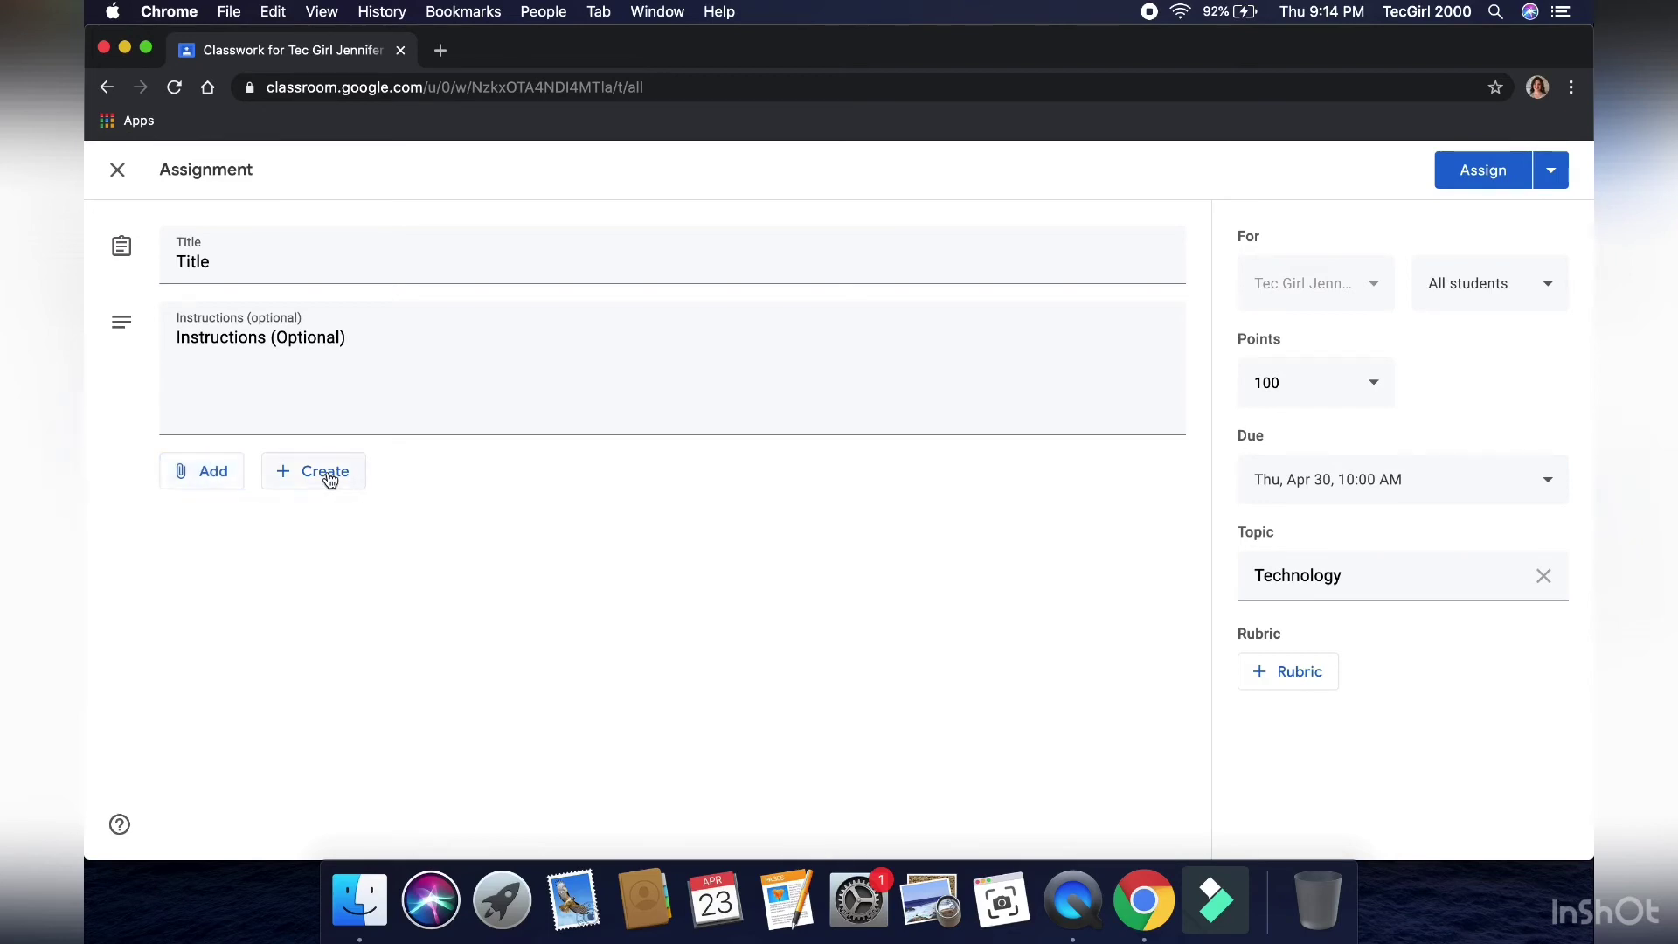
left_click(329, 480)
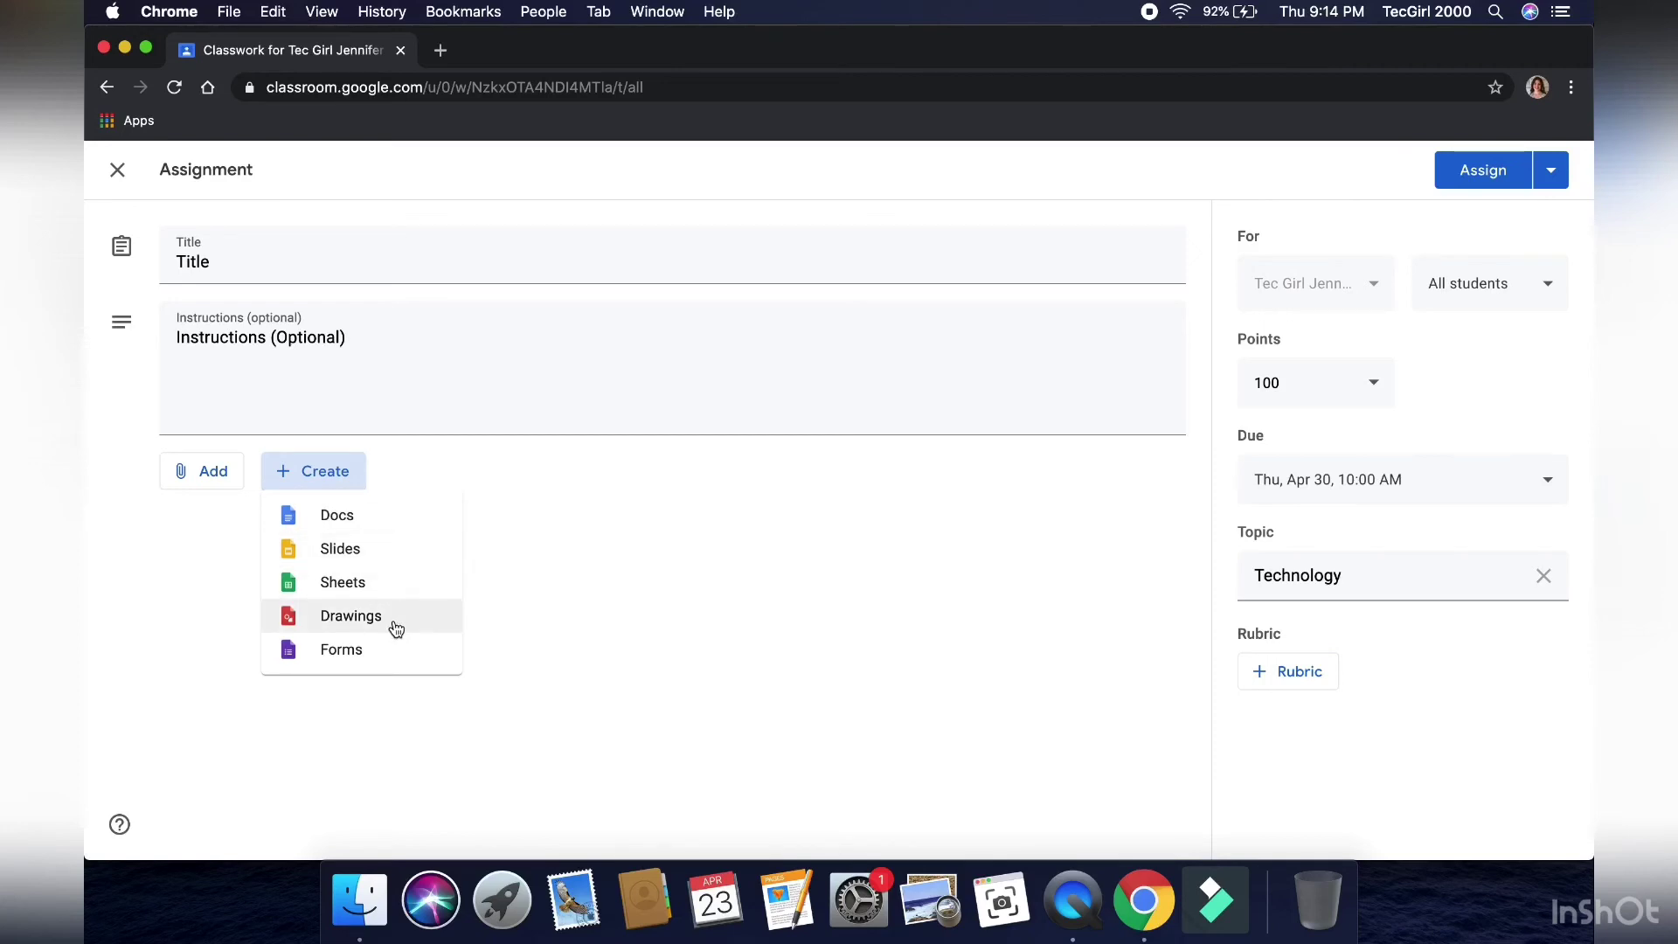
left_click(511, 643)
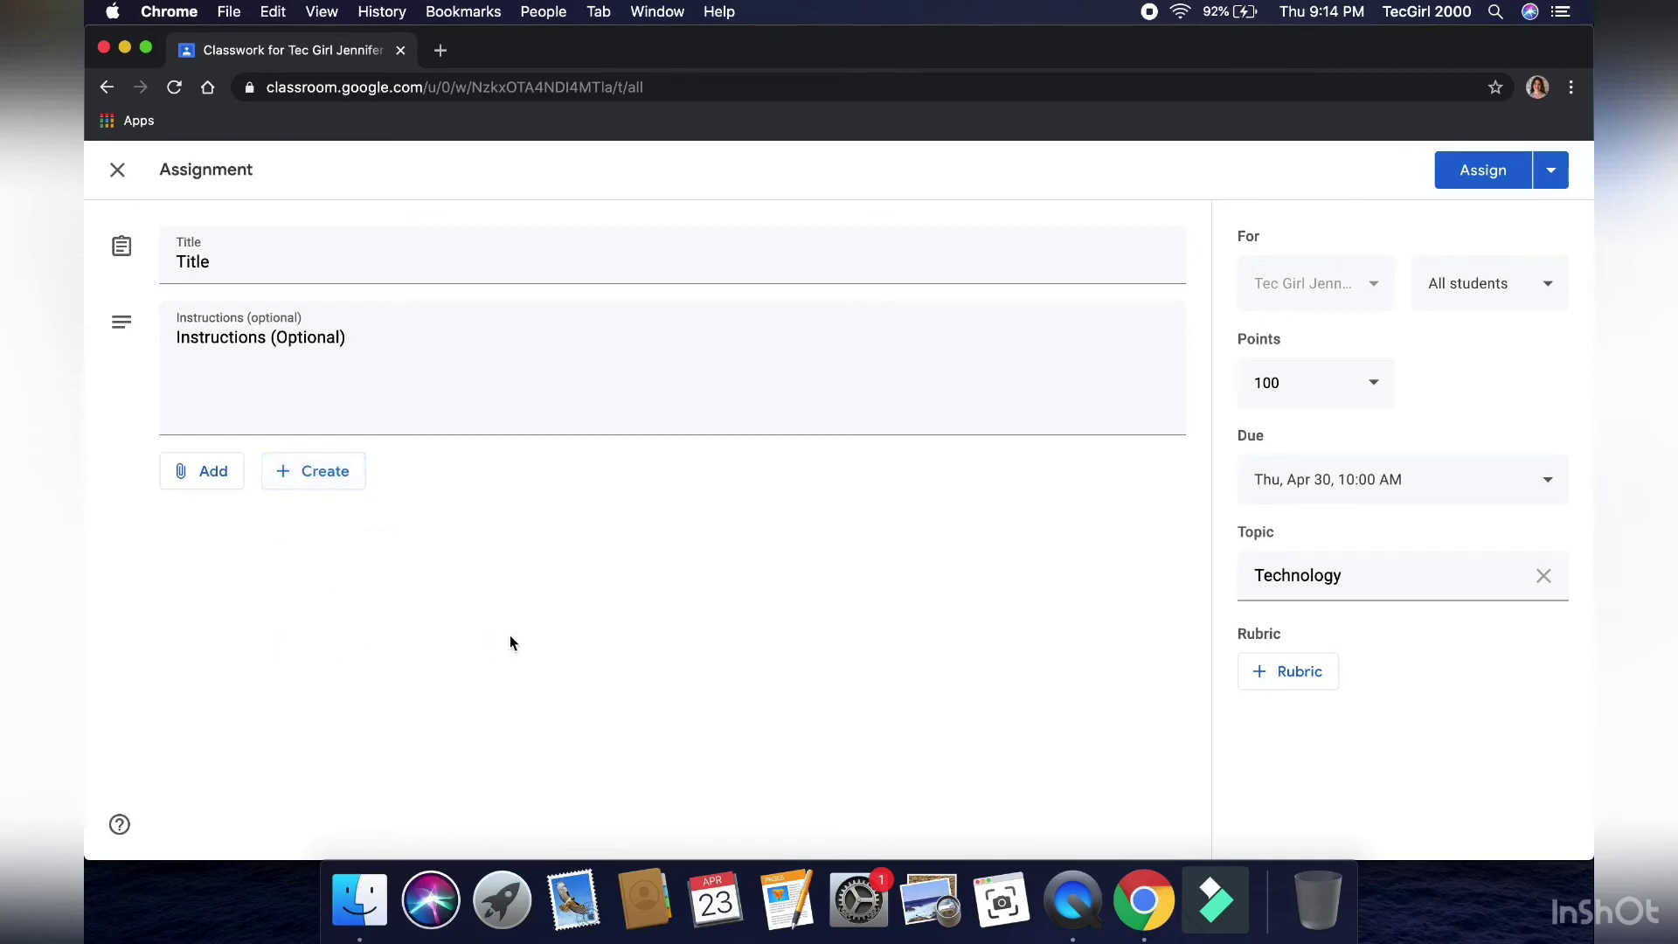
left_click(1470, 172)
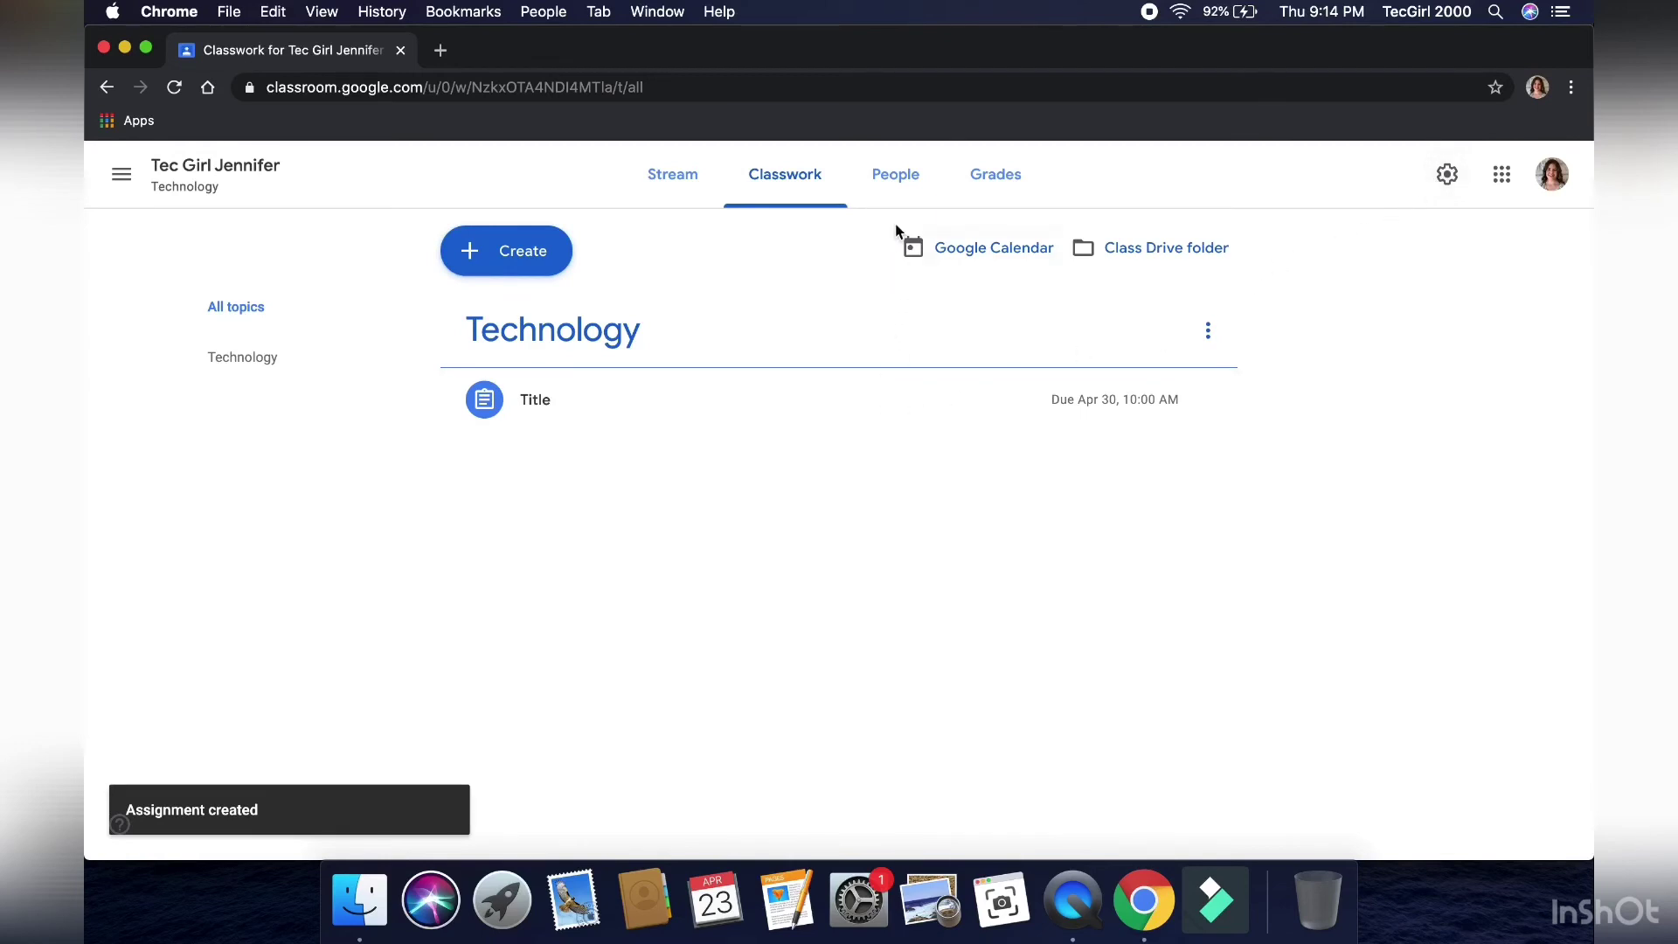
- Check the People and Grades pages, dismiss the grading tip, and go back to the Stream
left_click(903, 189)
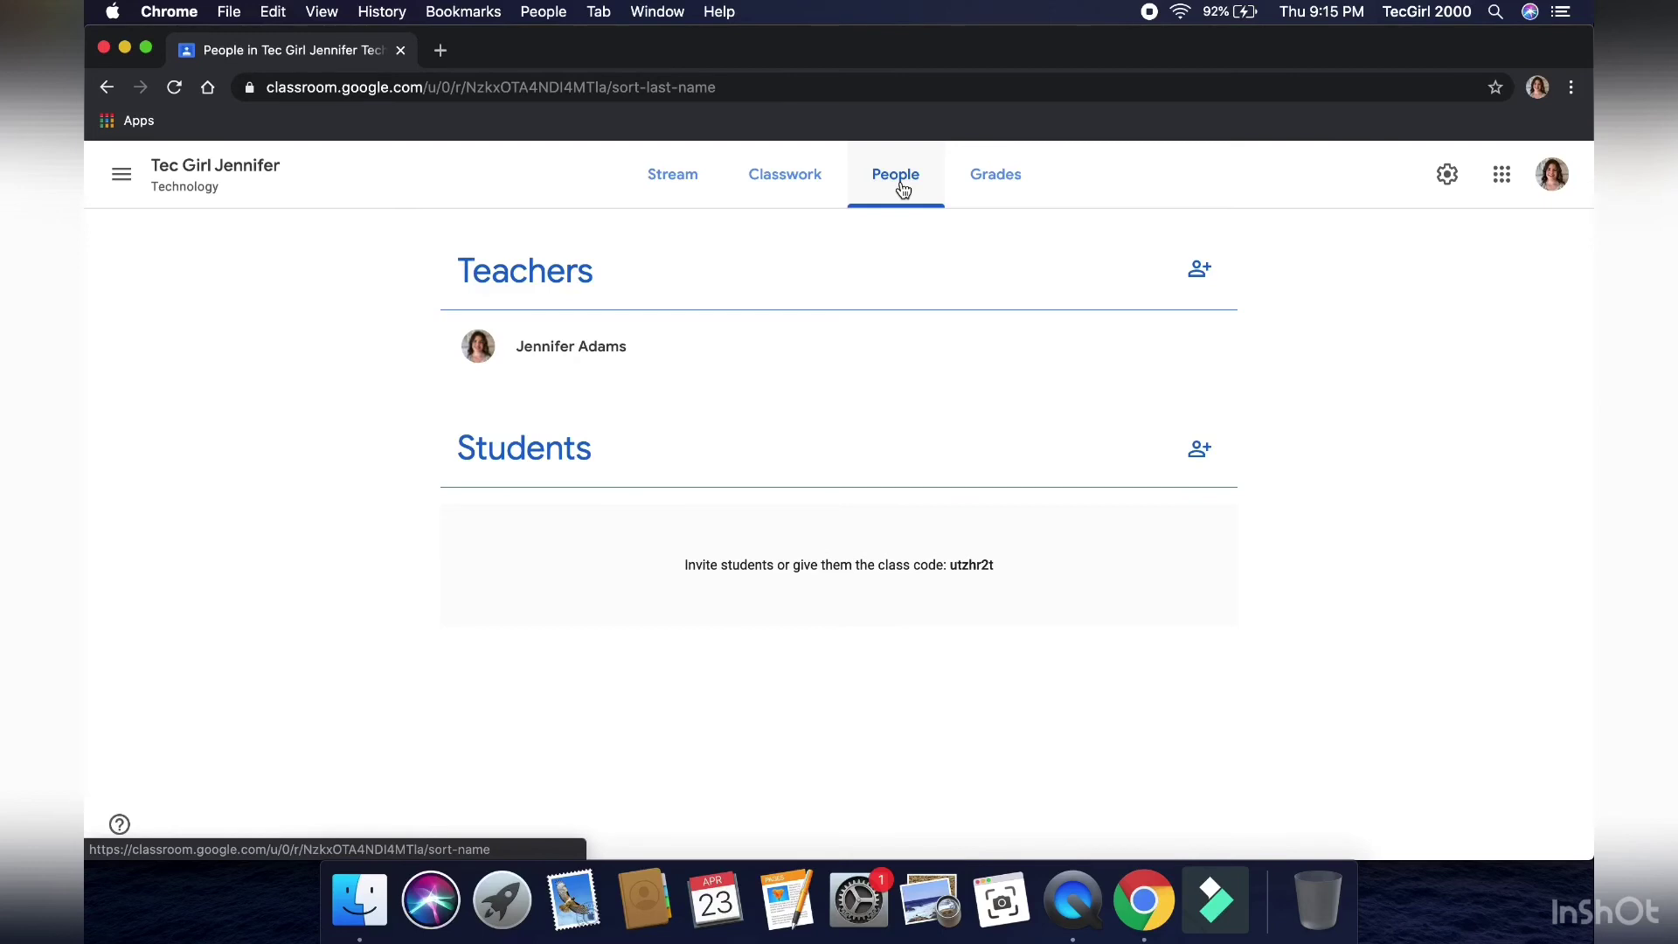
left_click(990, 183)
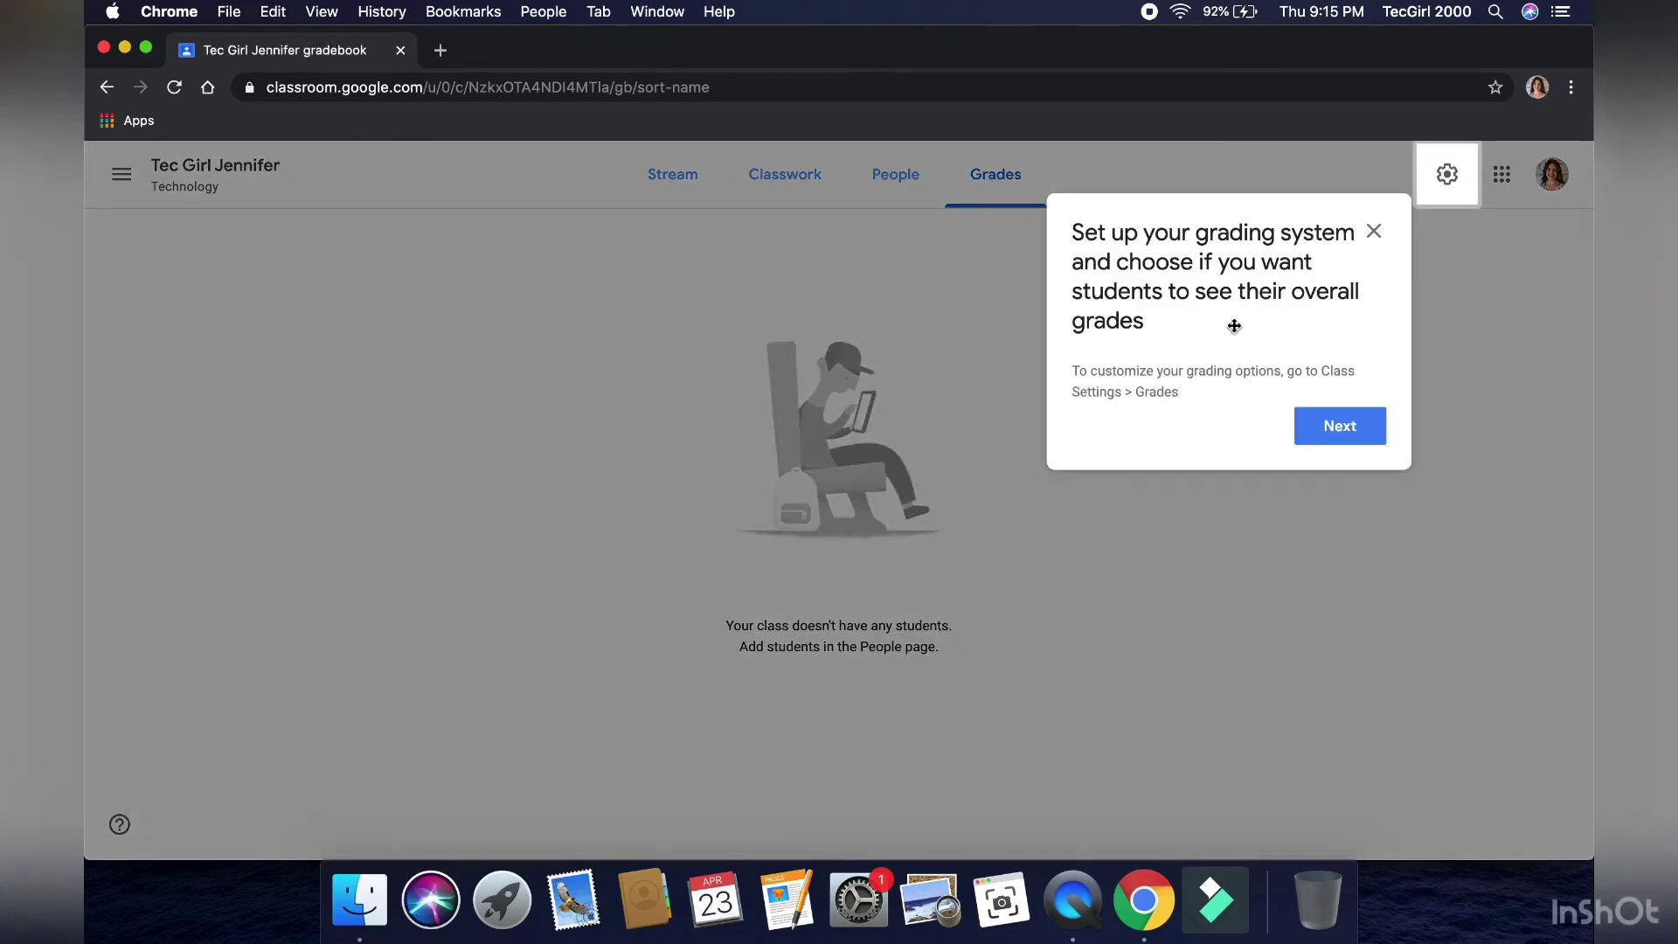
left_click(1336, 430)
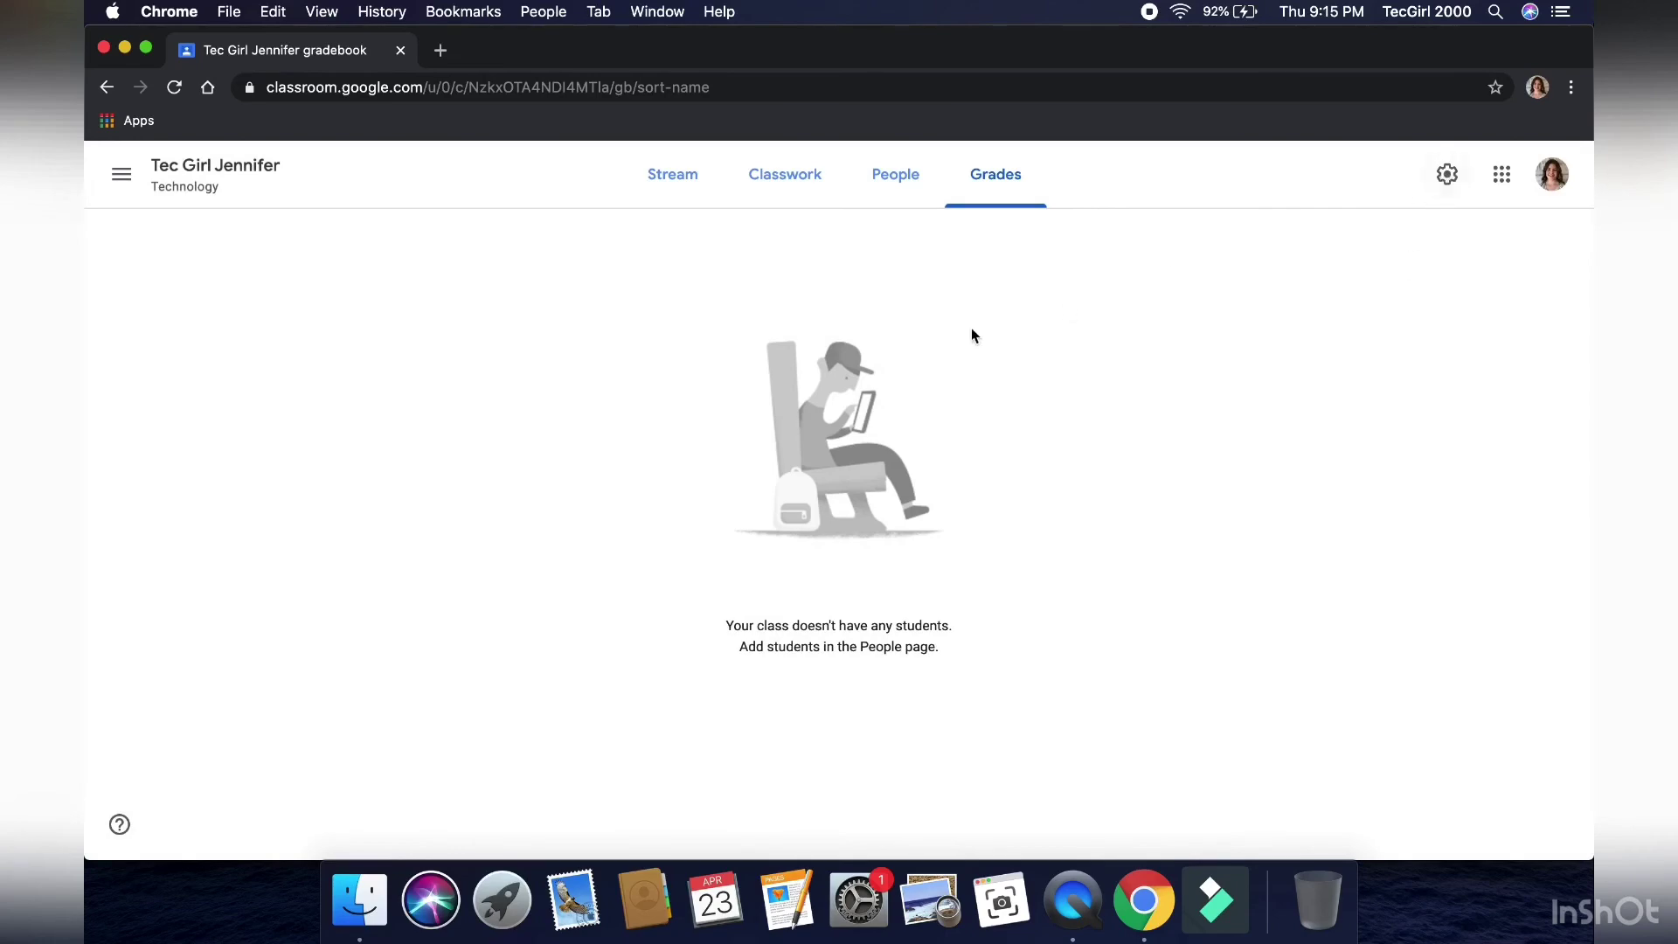
left_click(672, 184)
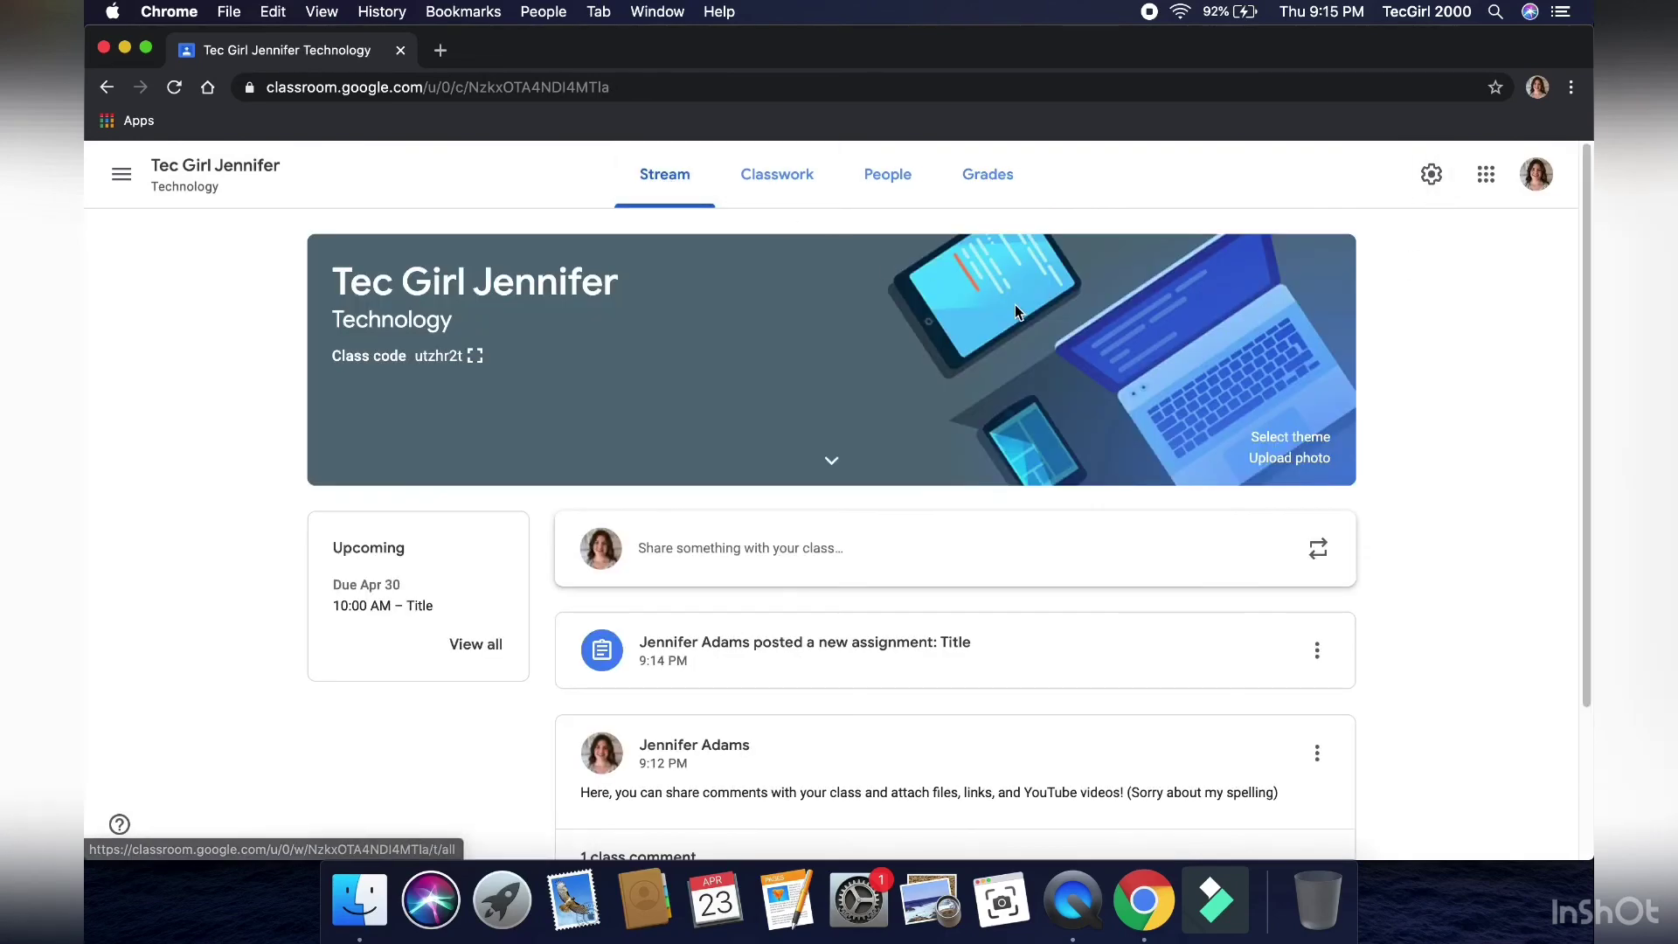
- In class settings, choose Total points grade calculation, enable Show overall grade, and save
left_click(1432, 174)
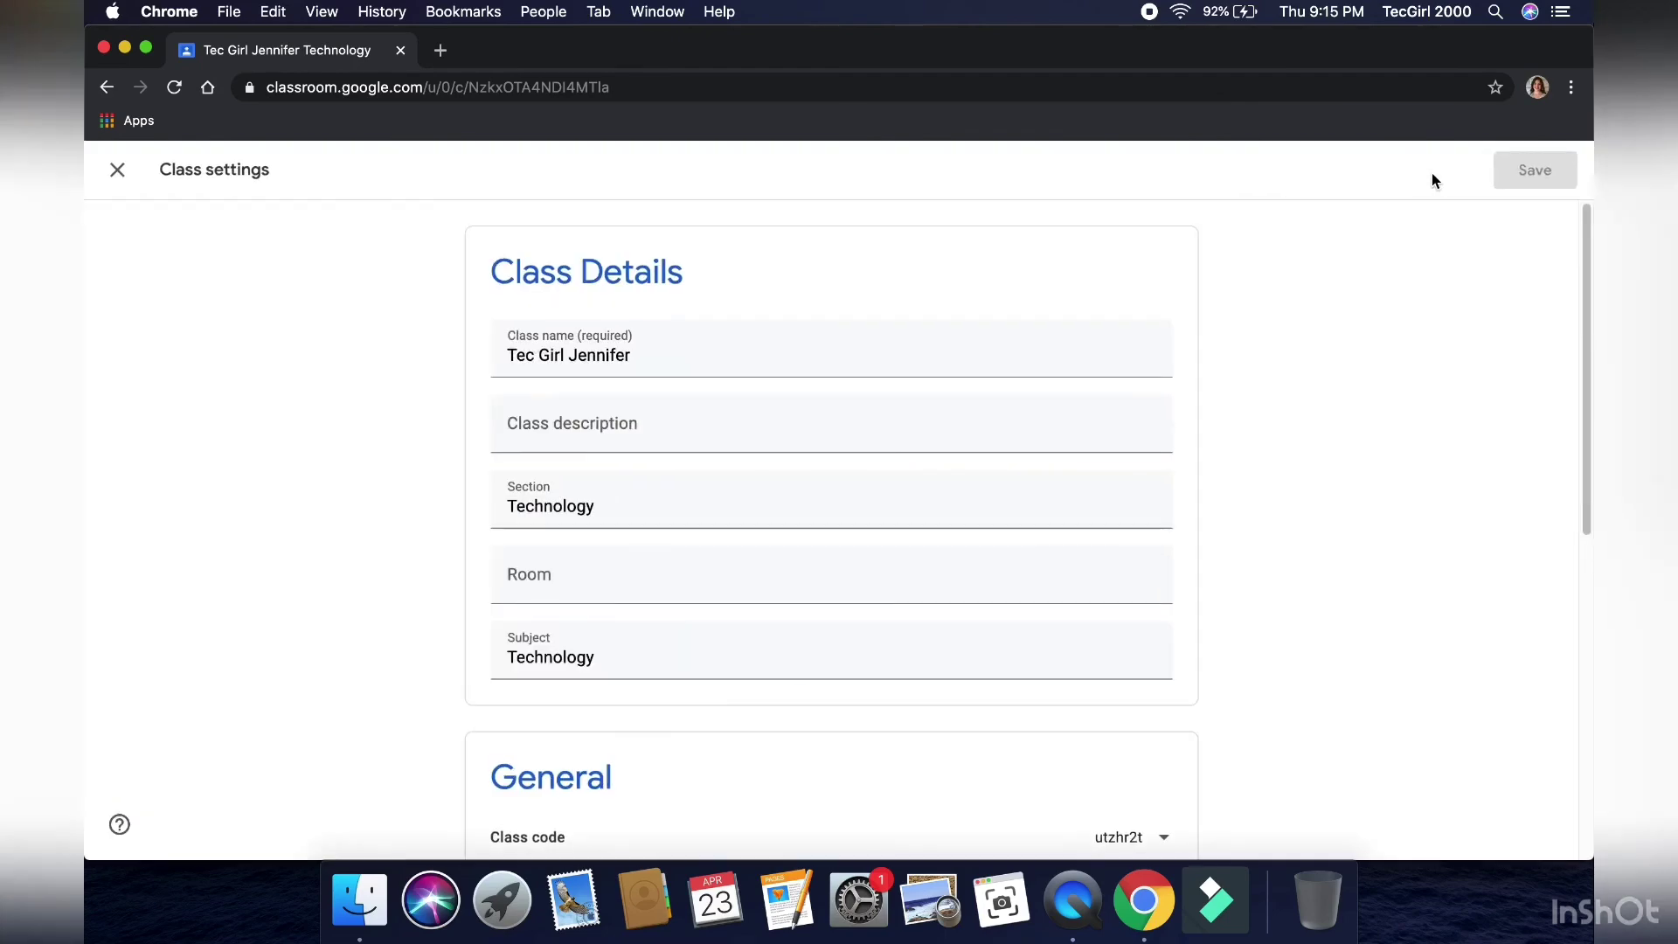
scroll(1101, 390, "down", 1)
scroll(1101, 389, "down", 5)
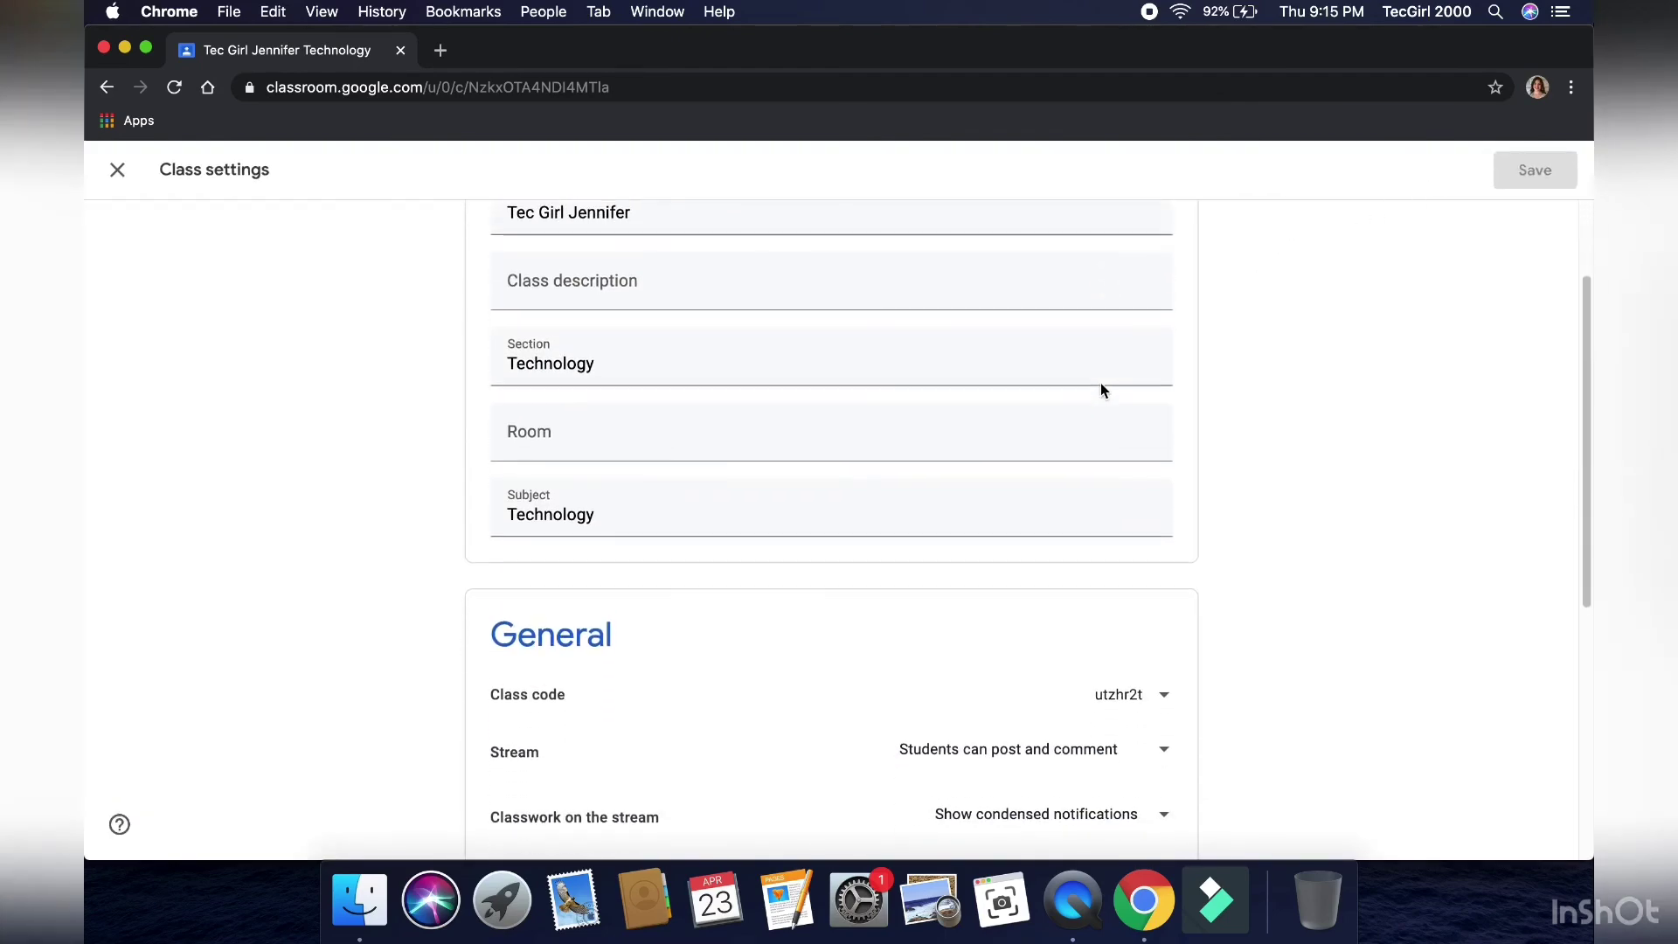
scroll(1101, 390, "down", 5)
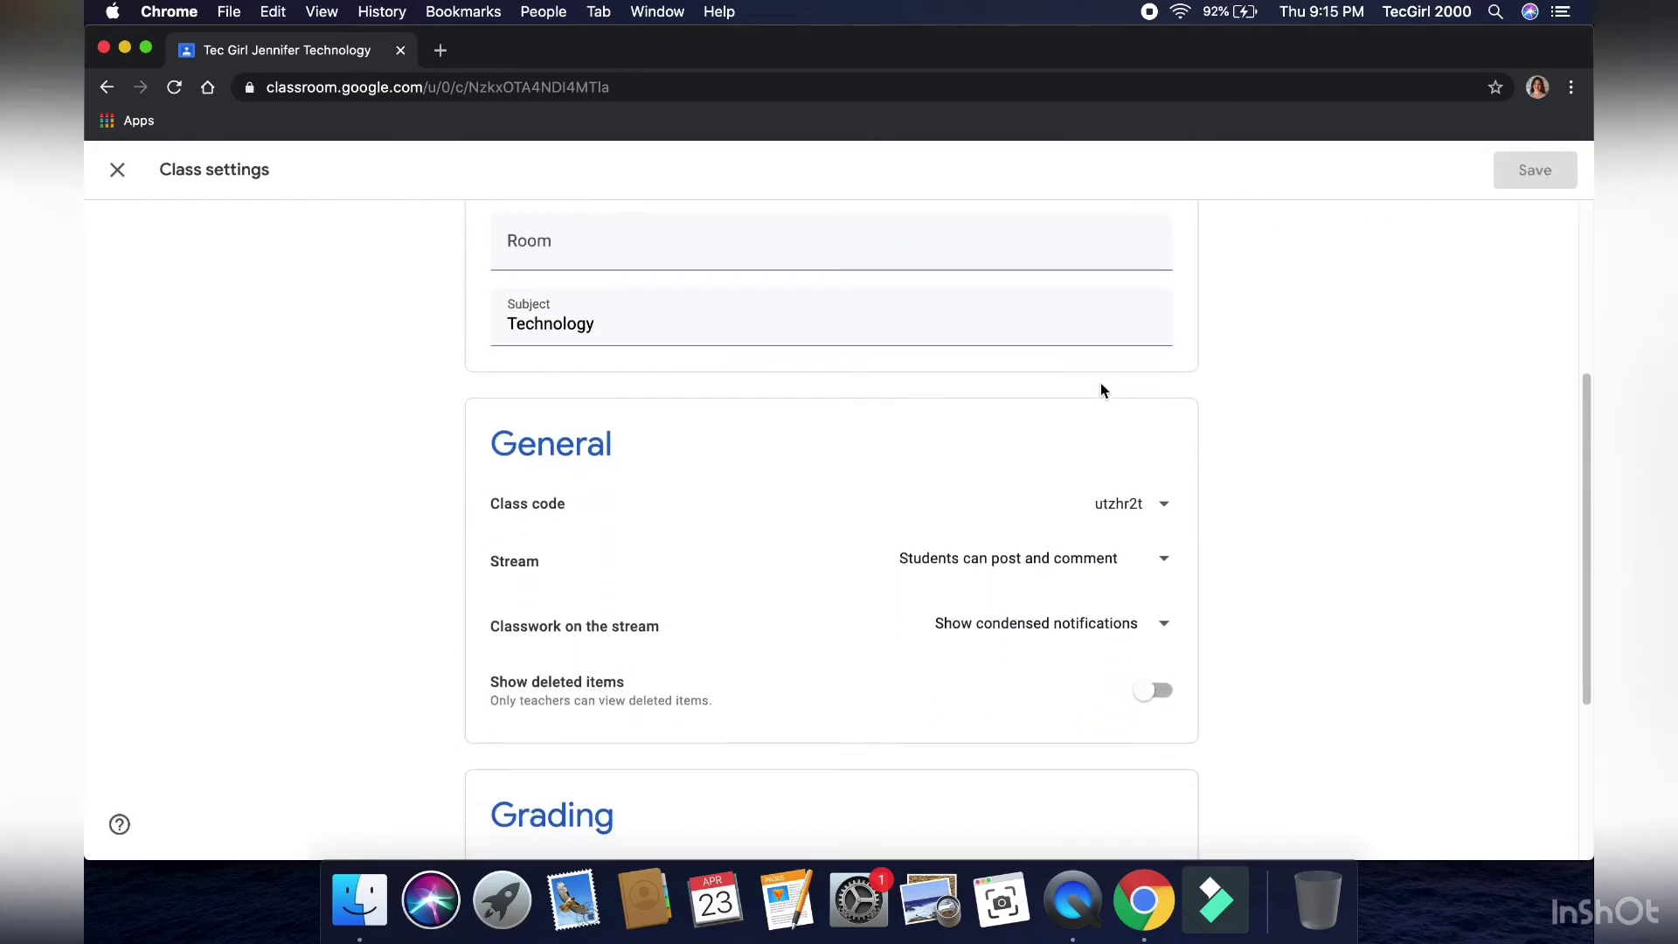
scroll(1101, 390, "down", 4)
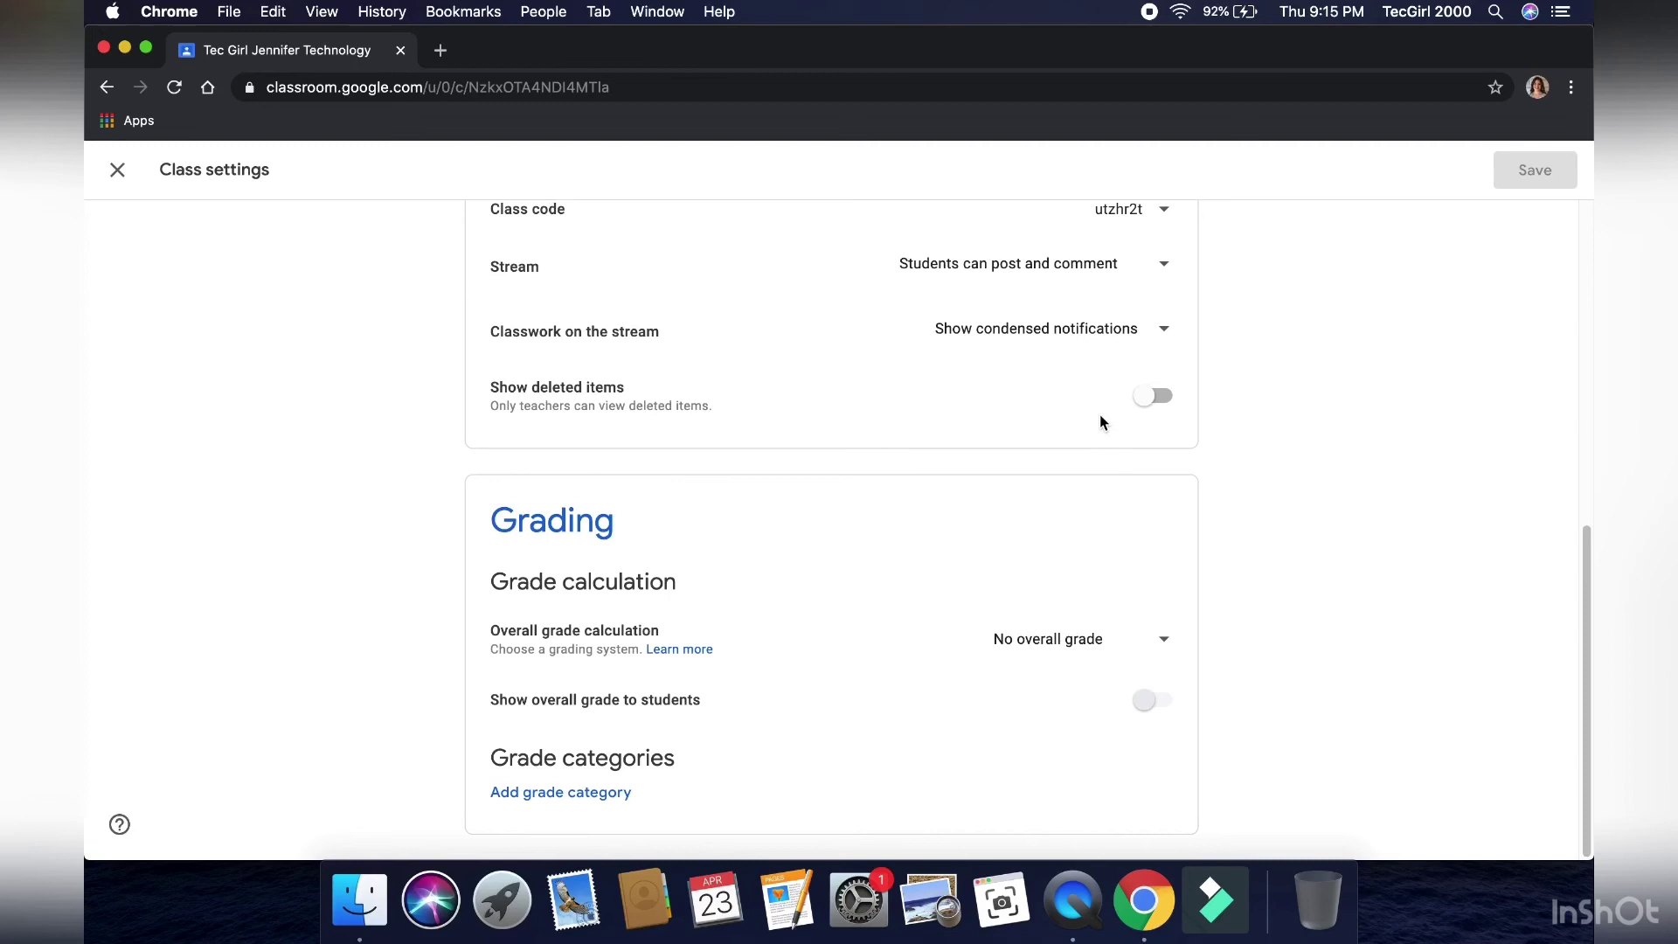
left_click(1095, 642)
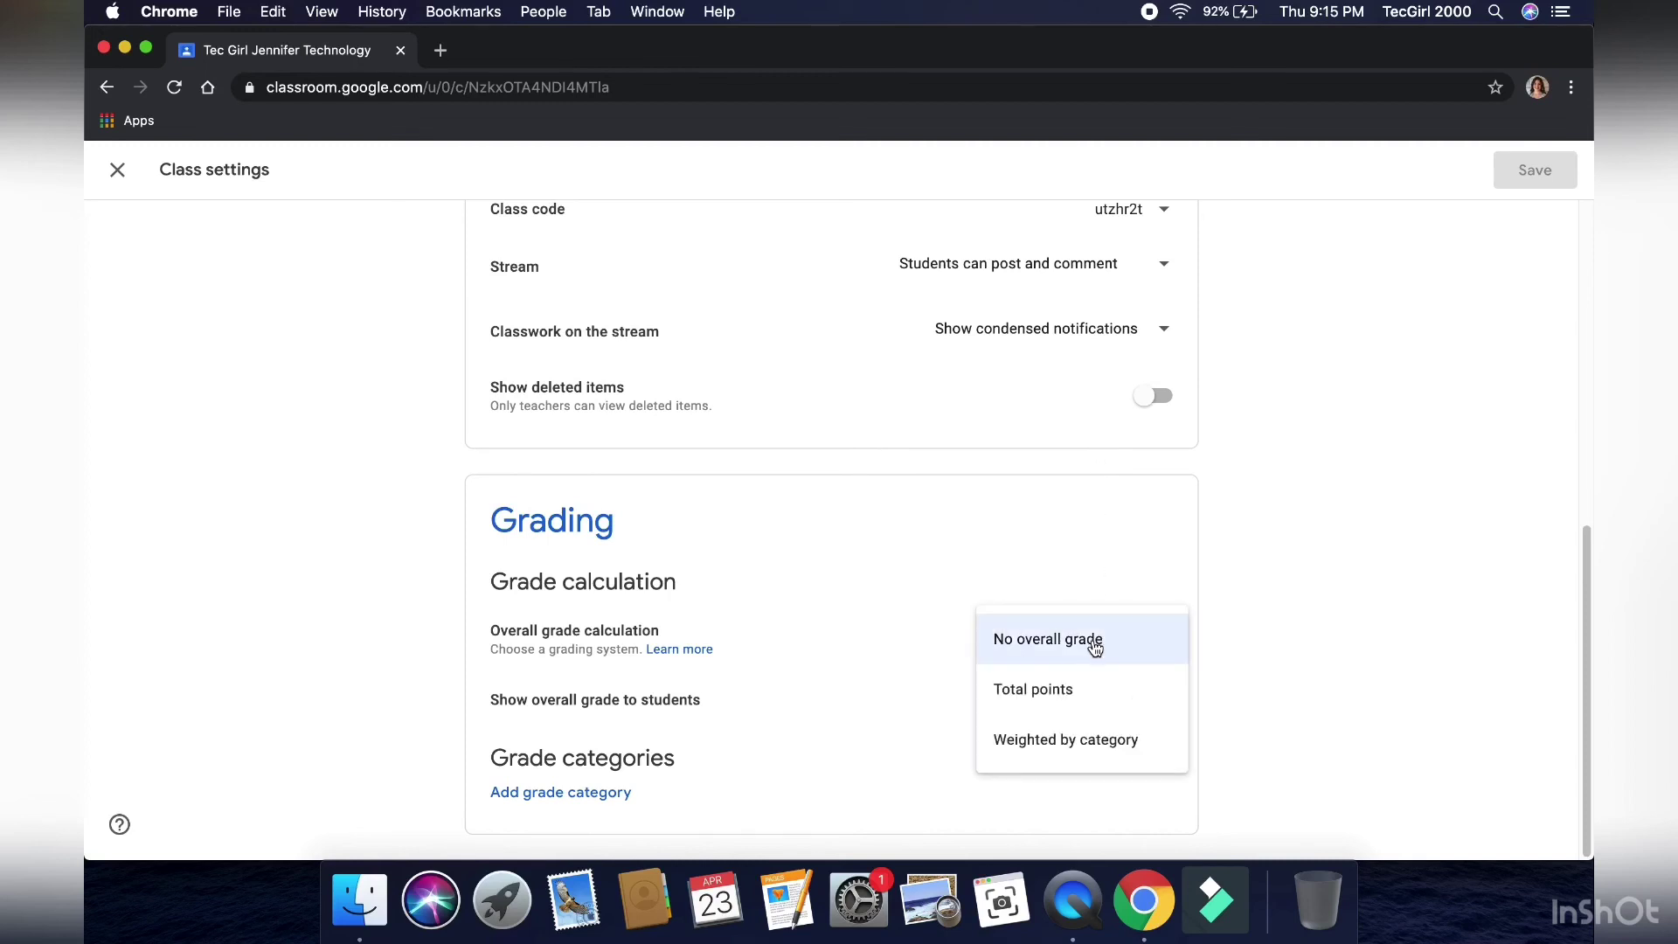
left_click(1094, 692)
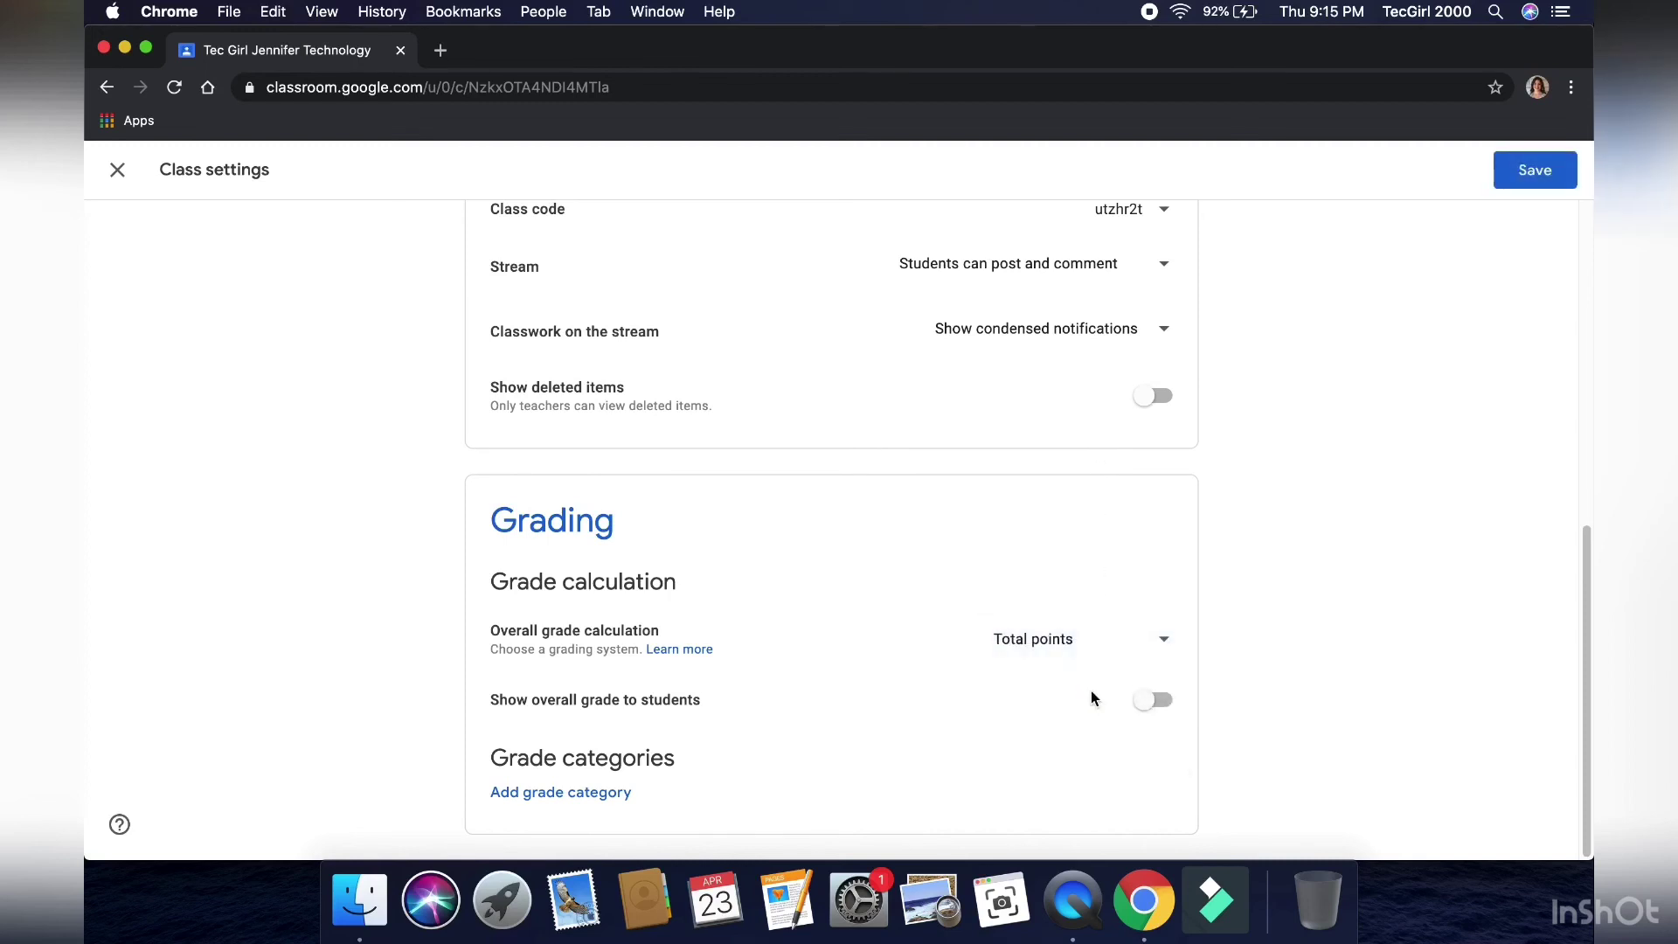
left_click(1143, 707)
left_click(1530, 173)
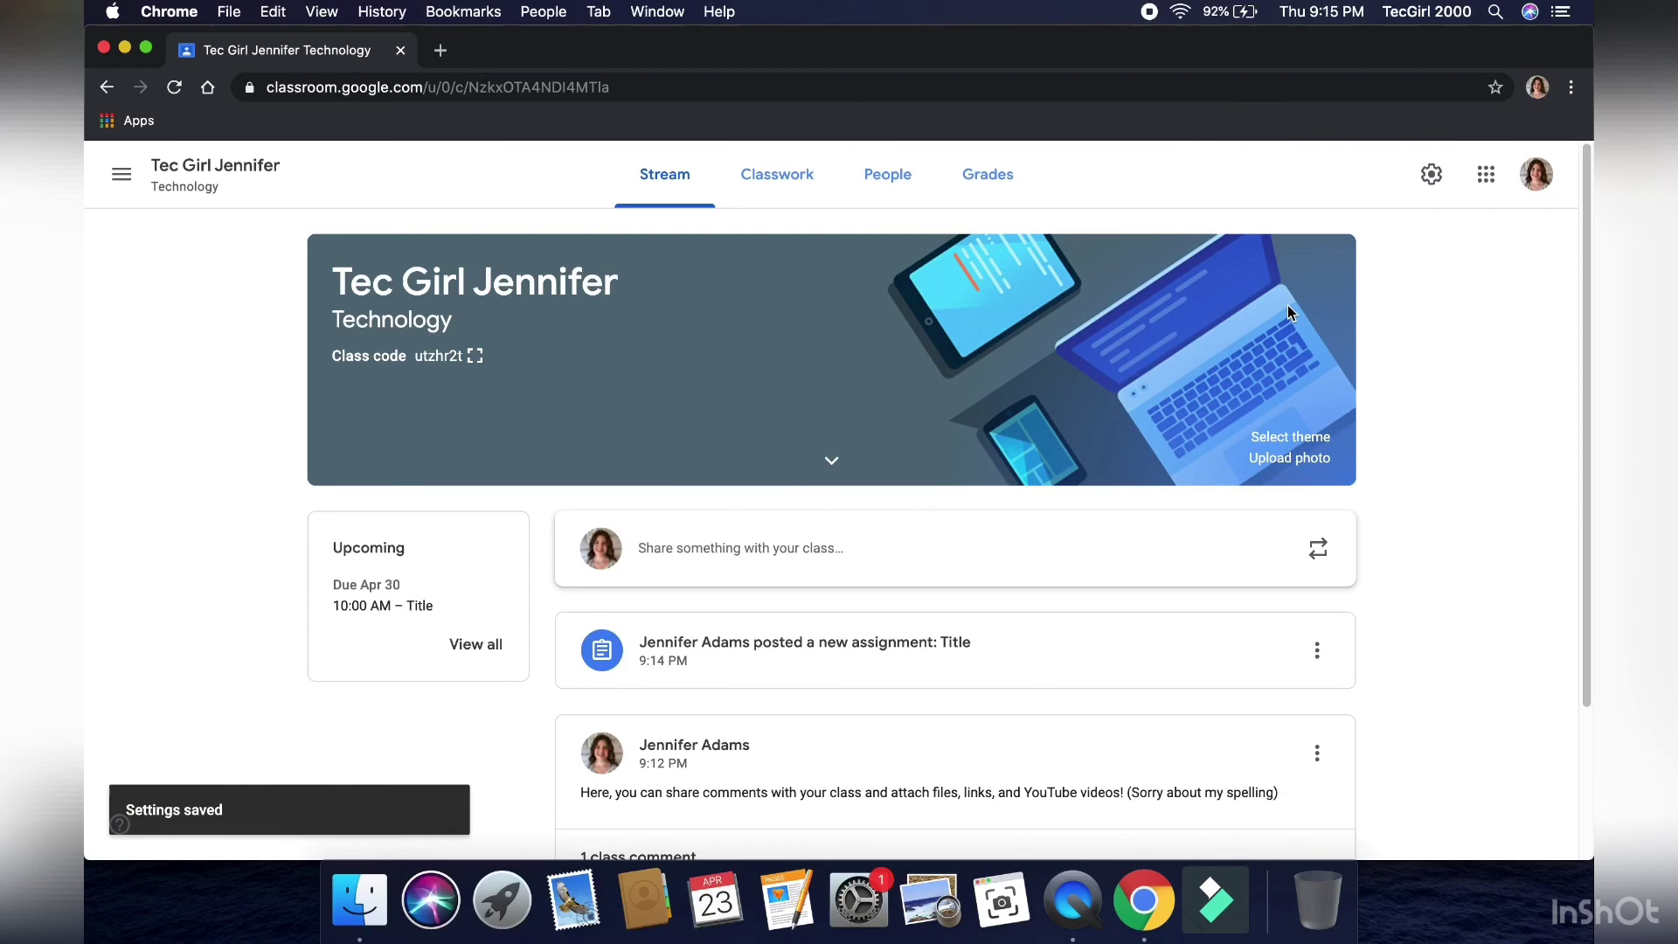
- Minimize the Chrome window with Google Classroom to reveal the macOS desktop
left_click(124, 48)
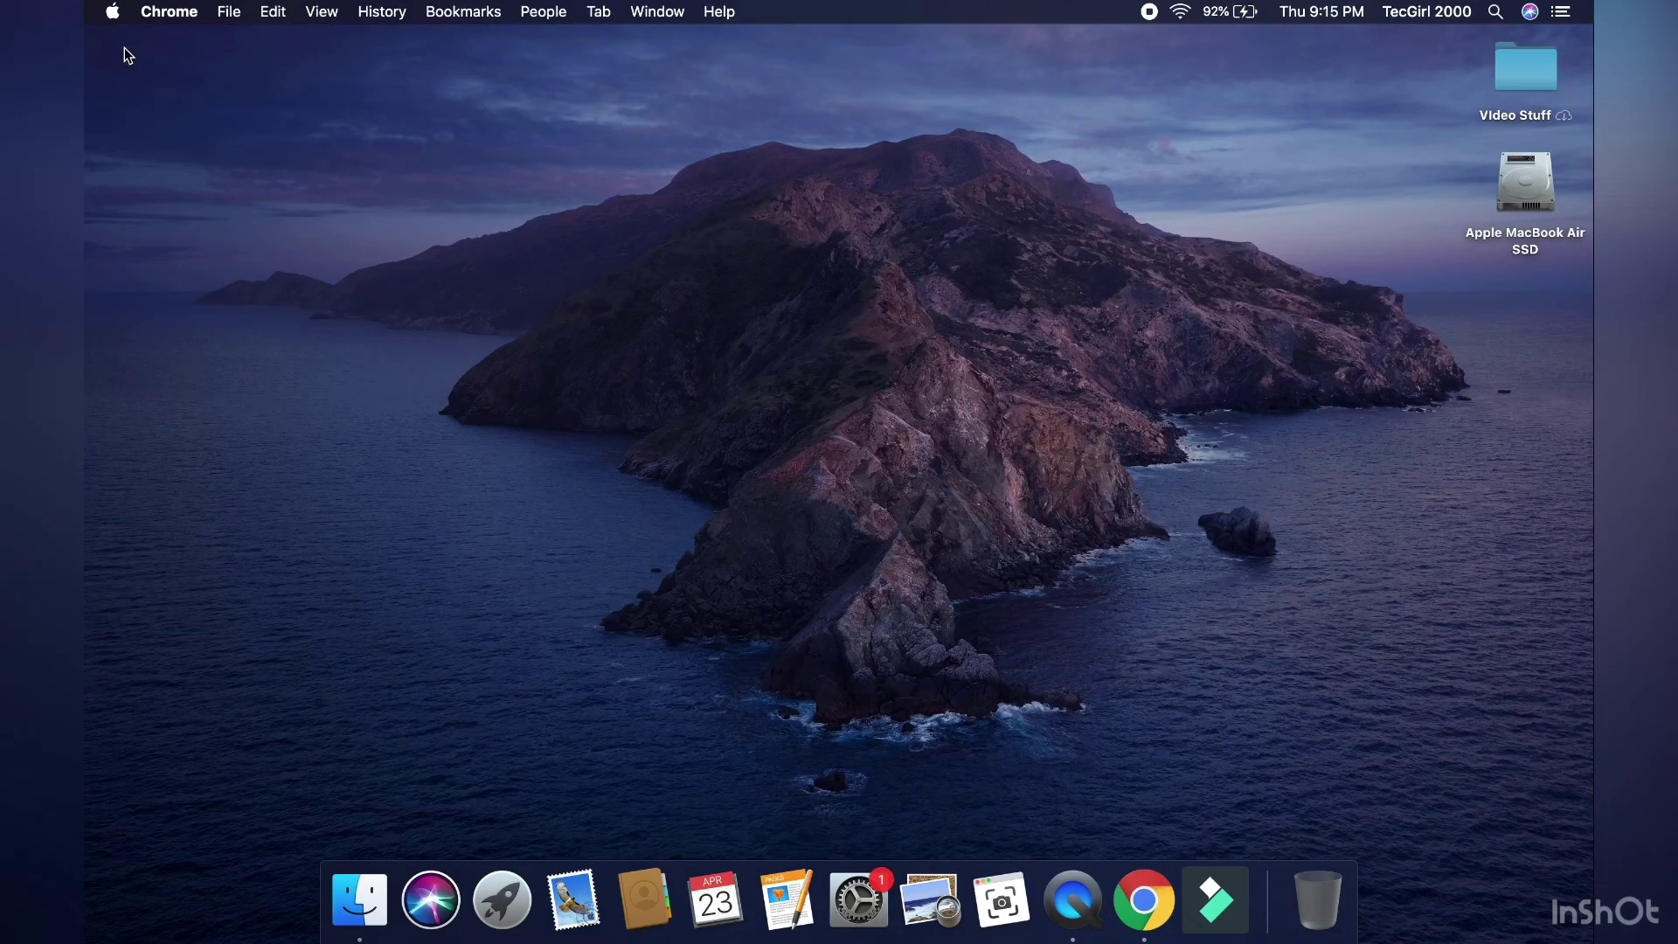